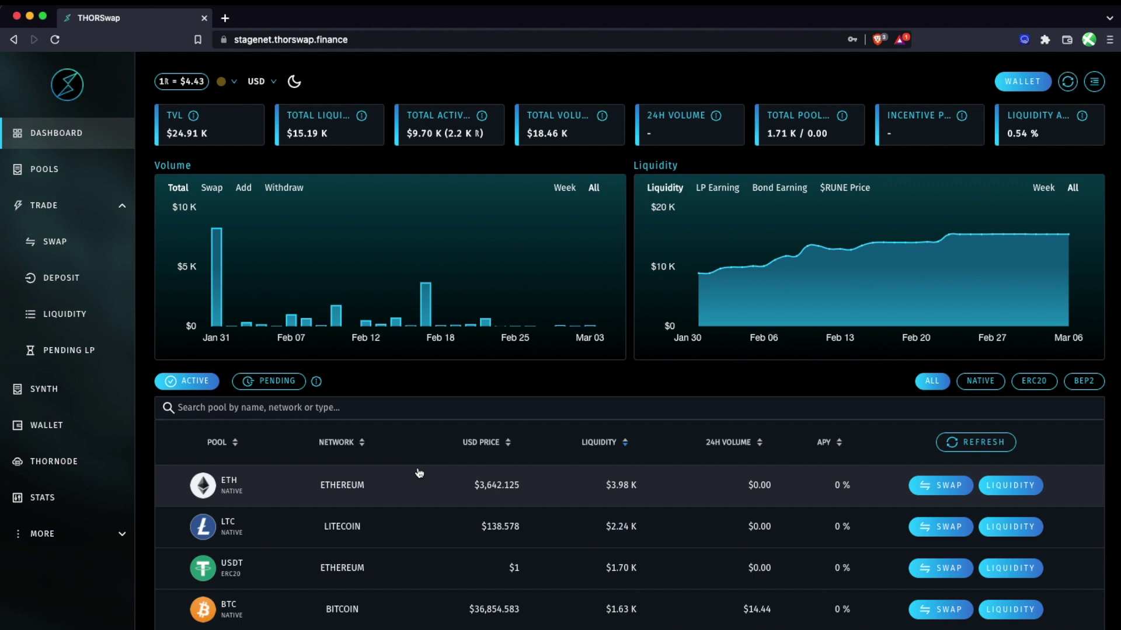
Browse the pool dashboard, then switch to the swap page, which starts as BTC to RUNE
scroll(419, 473, down, 5)
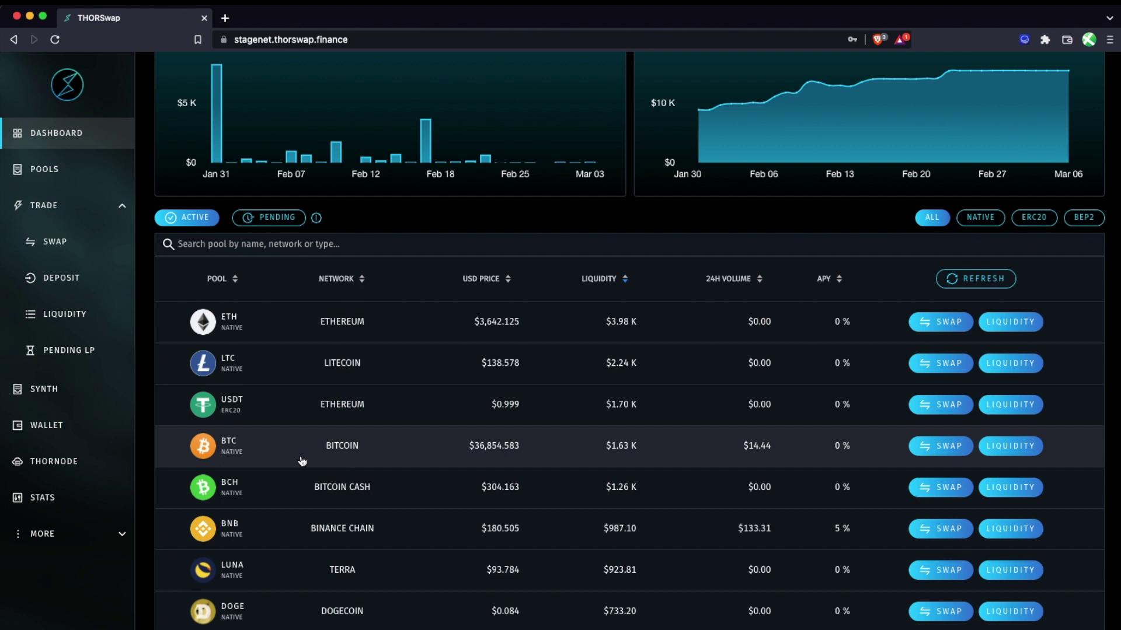
scroll(370, 466, up, 3)
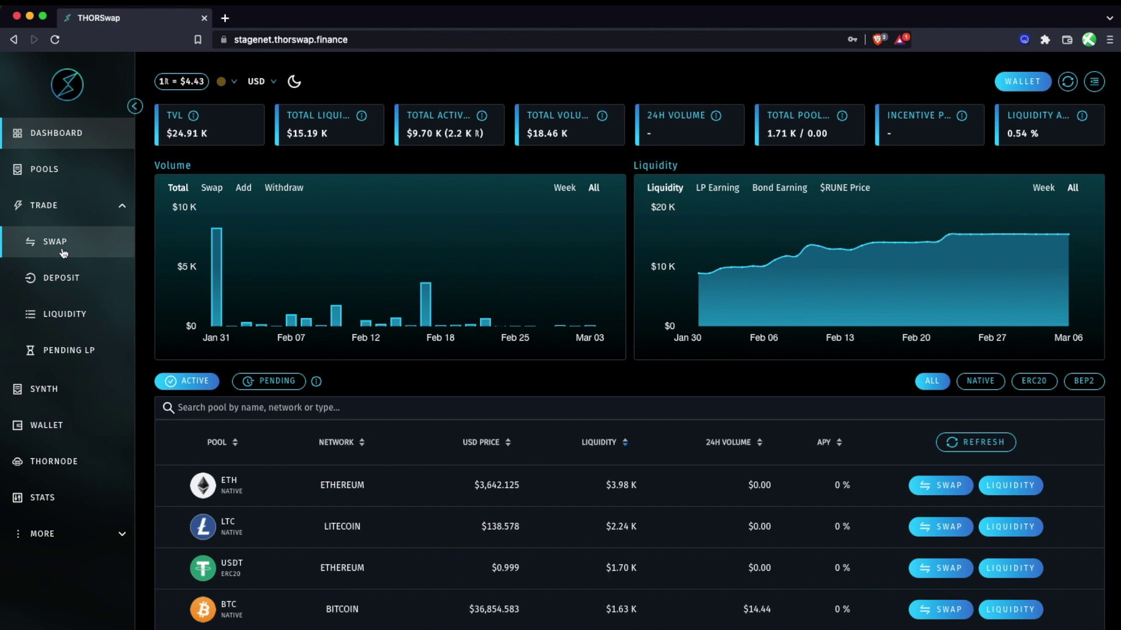
click(44, 245)
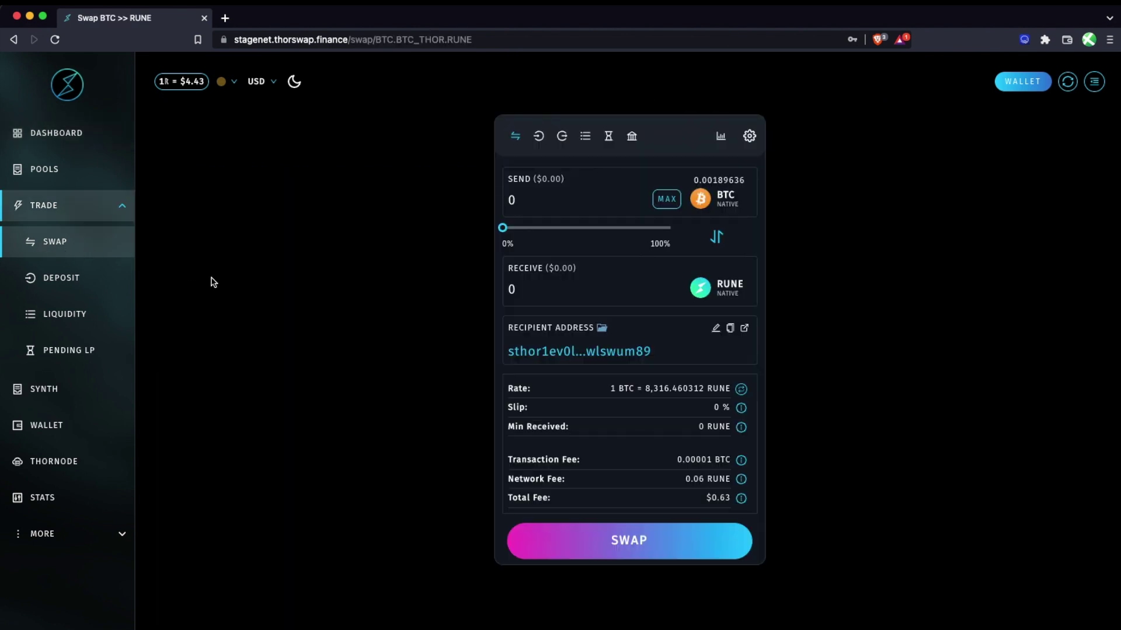
Open the wallet panel to review balances on every chain, then close it
click(1020, 82)
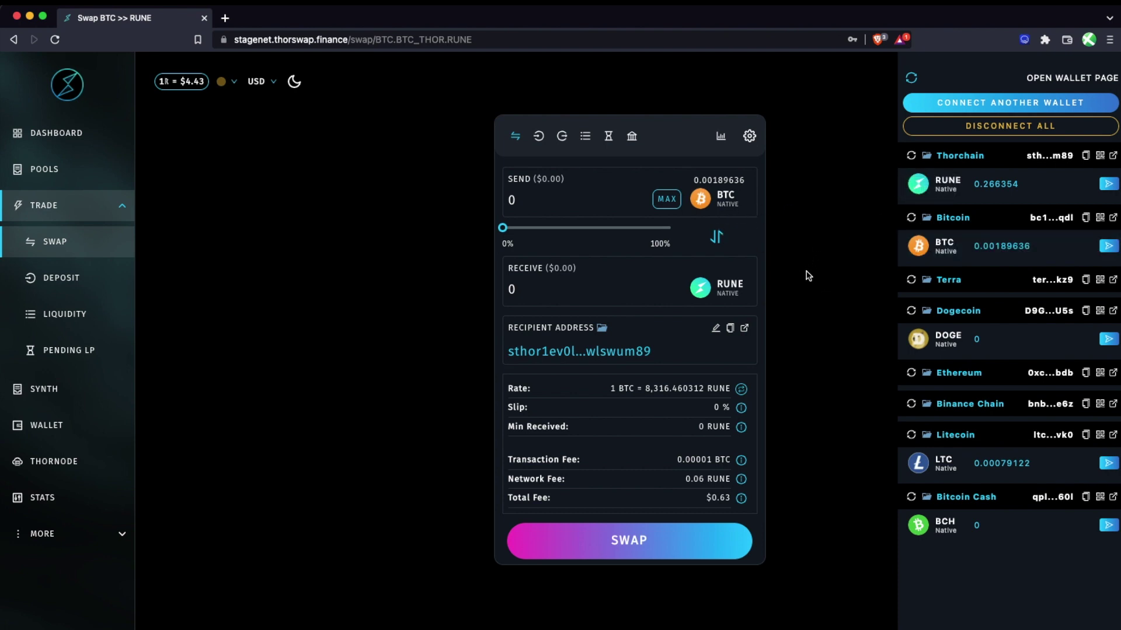
click(825, 252)
Keep BTC as the send asset, receive Synth BTC, and send about 31% (0.000584771 BTC)
click(708, 199)
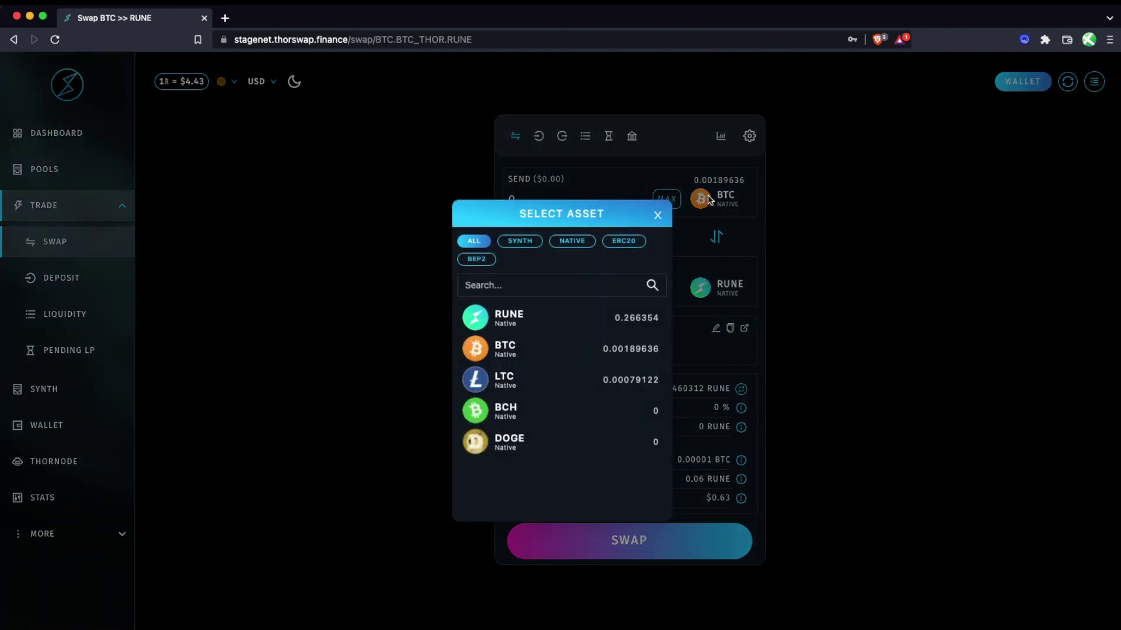
click(600, 350)
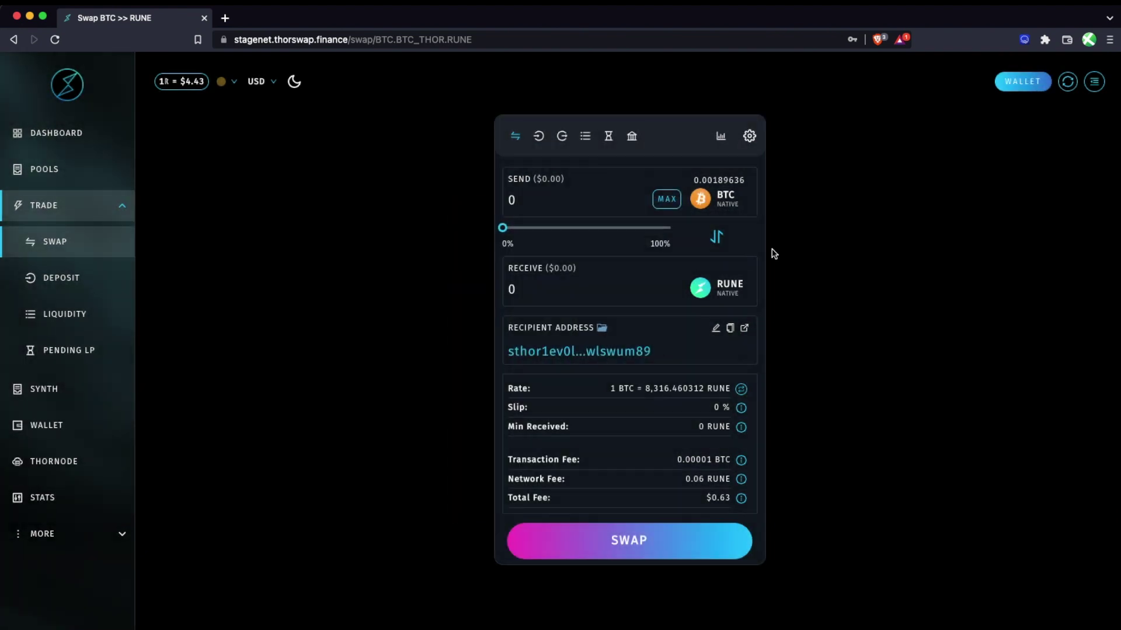
click(723, 292)
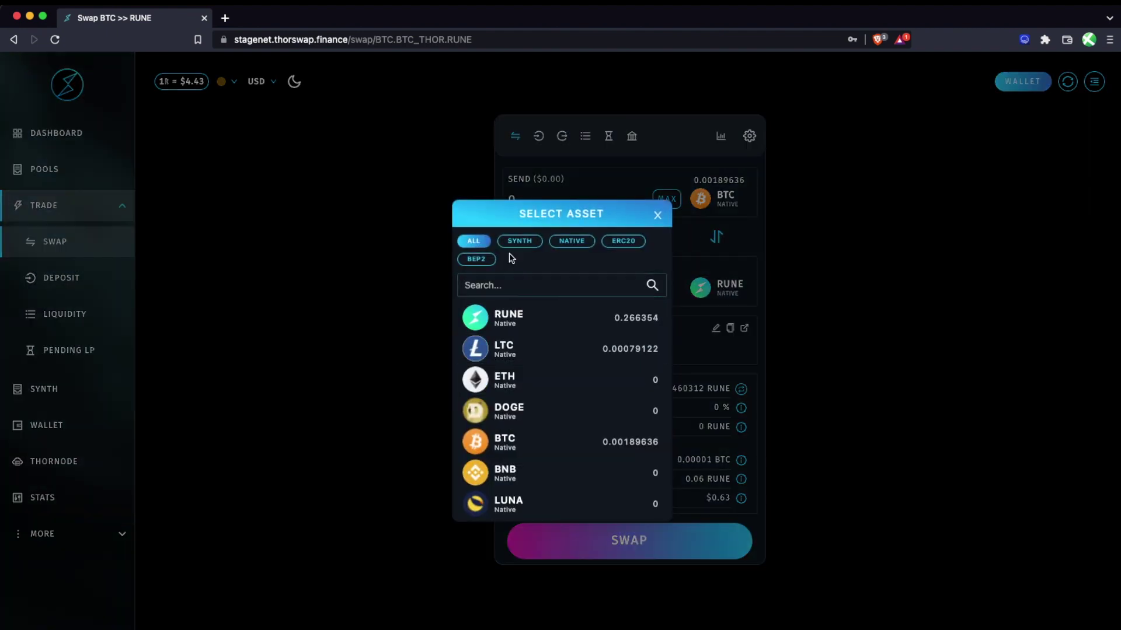
click(519, 241)
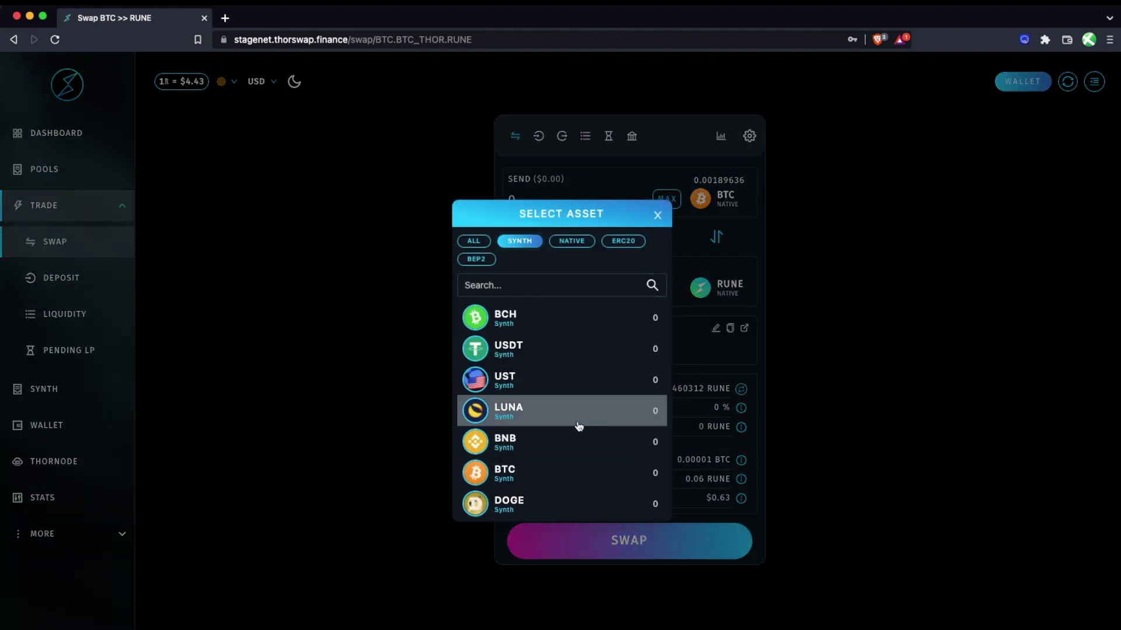
scroll(568, 430, down, 2)
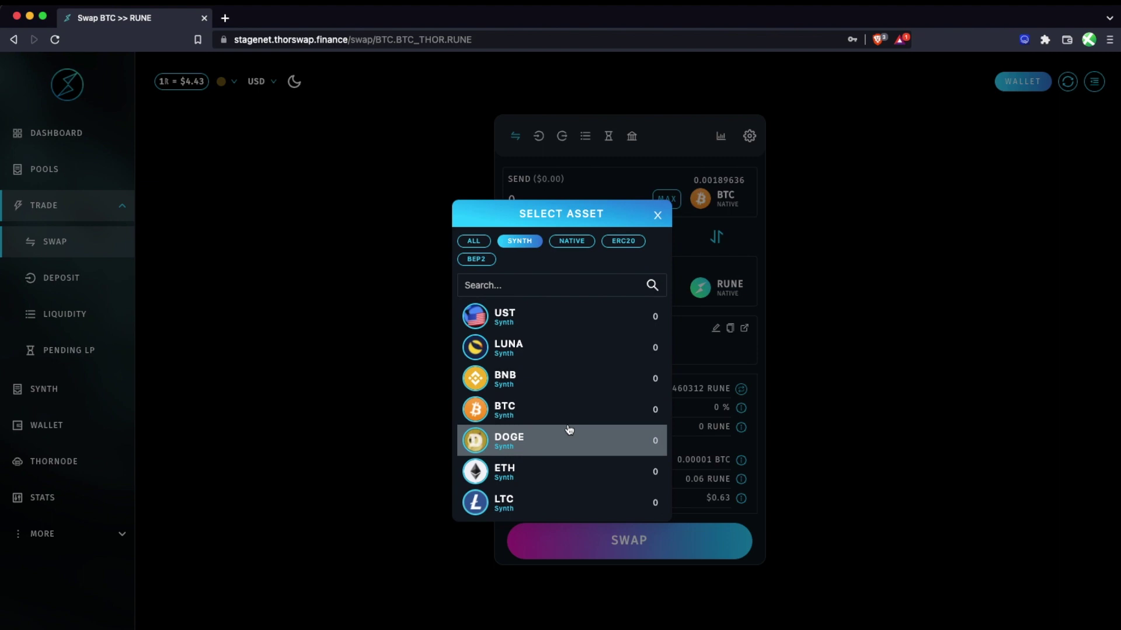
click(543, 414)
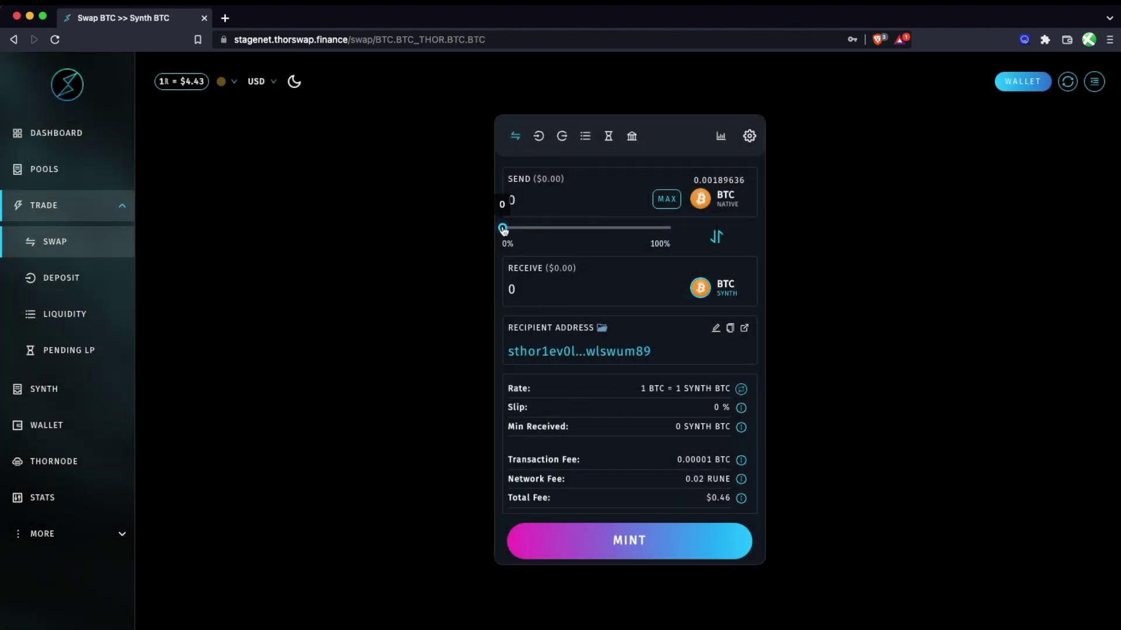
drag(503, 228, 555, 233)
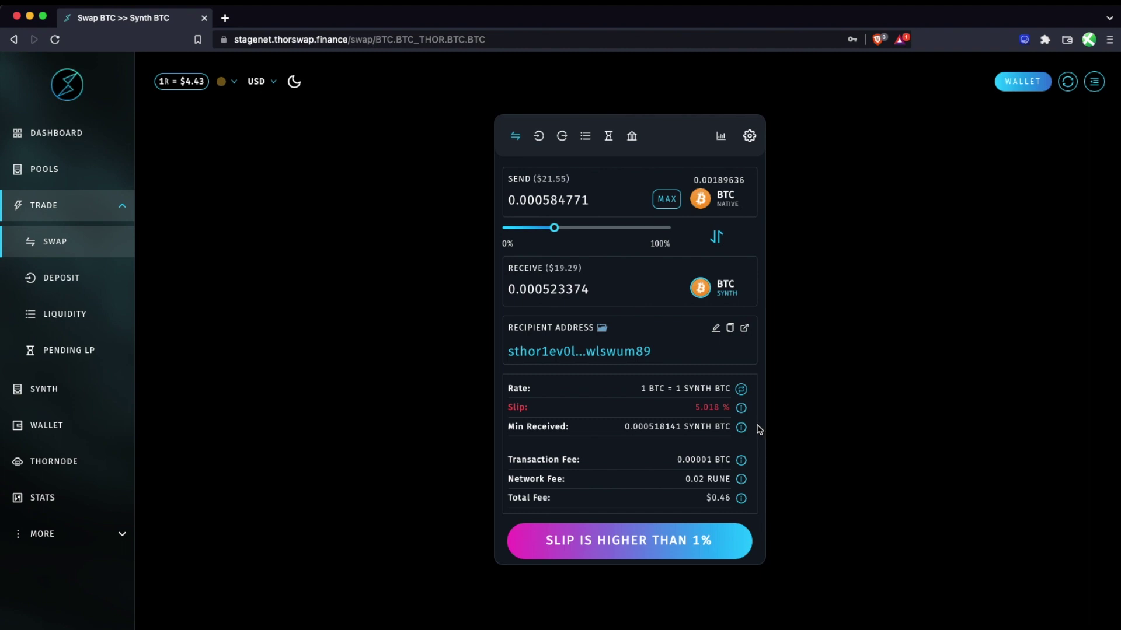
Set a custom slippage tolerance of 6% in the swap settings
mouse_move(742, 480)
click(749, 136)
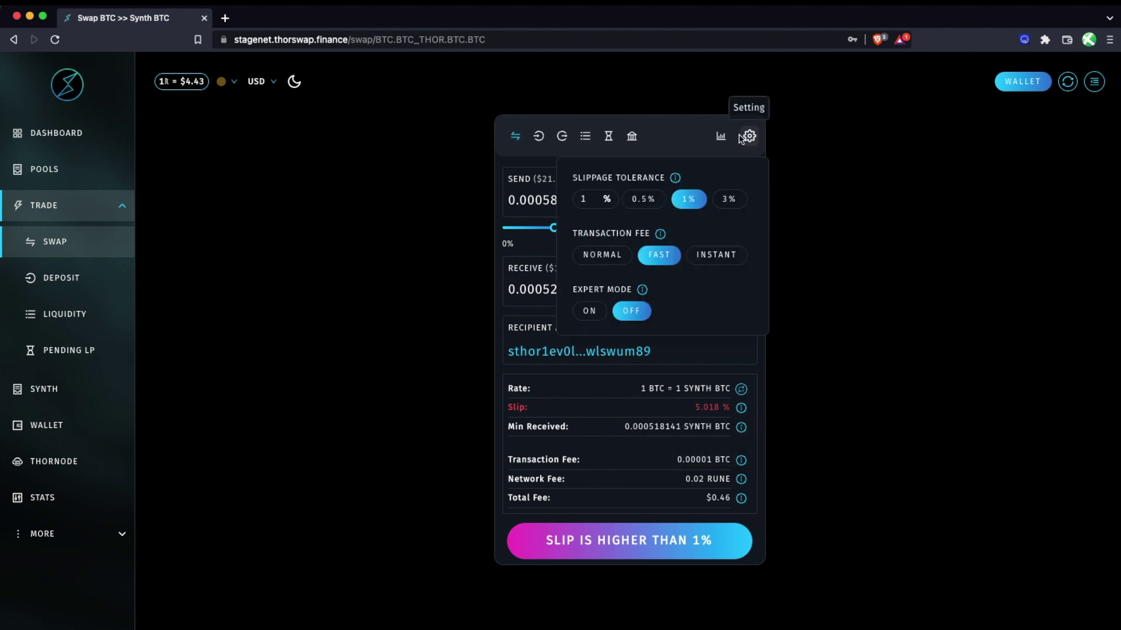
click(586, 200)
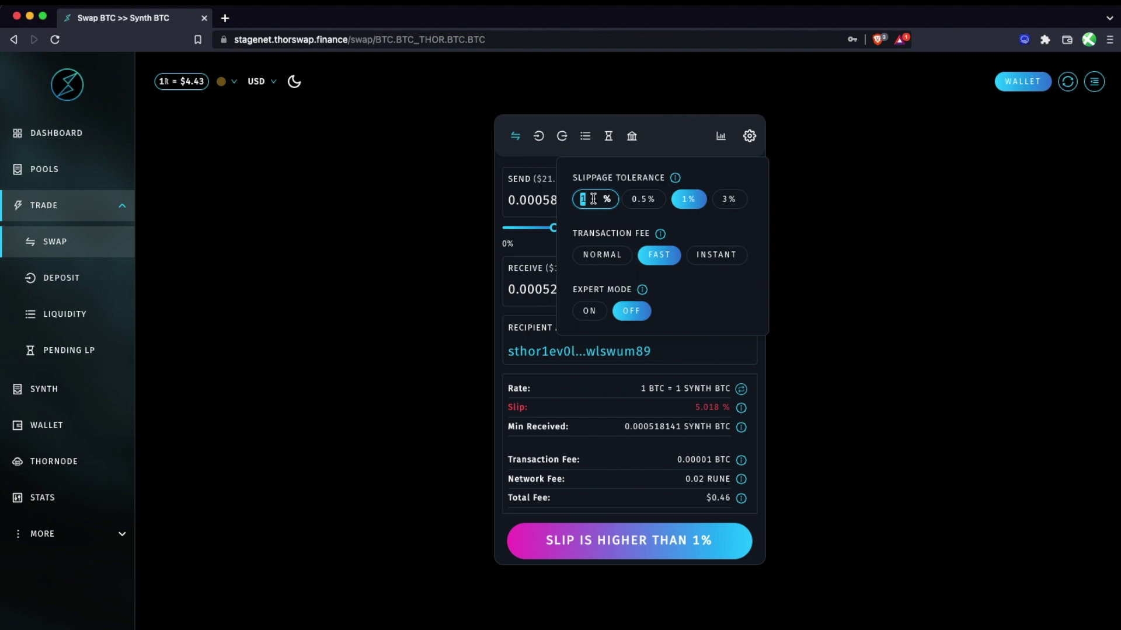
text(6)
click(656, 402)
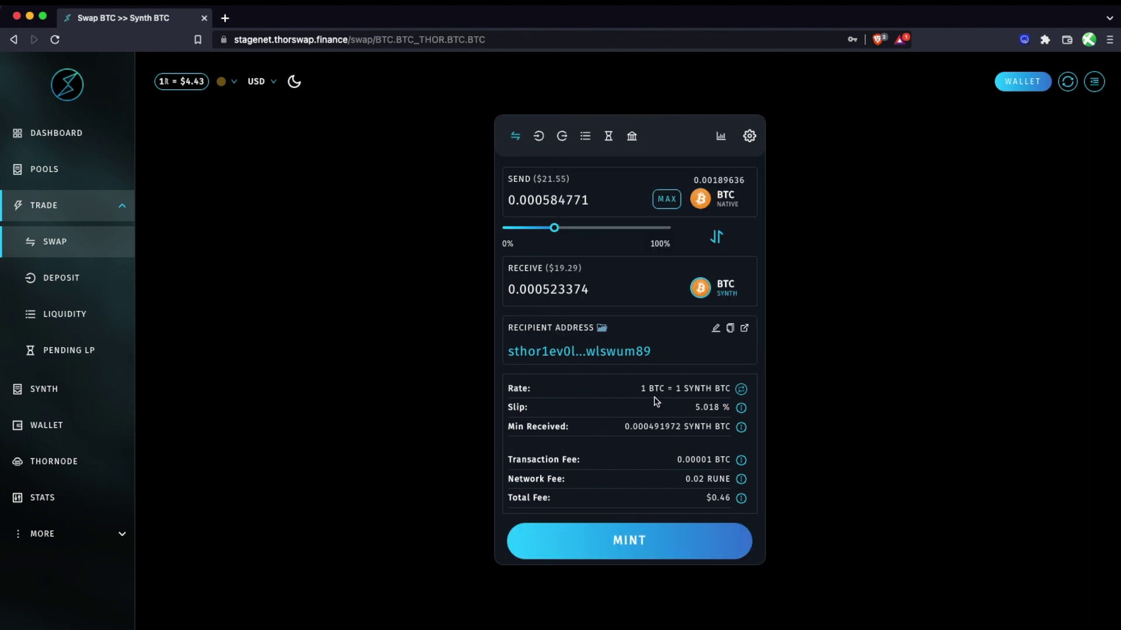
Submit the Synth BTC mint with the wallet password and view its progress details
click(634, 543)
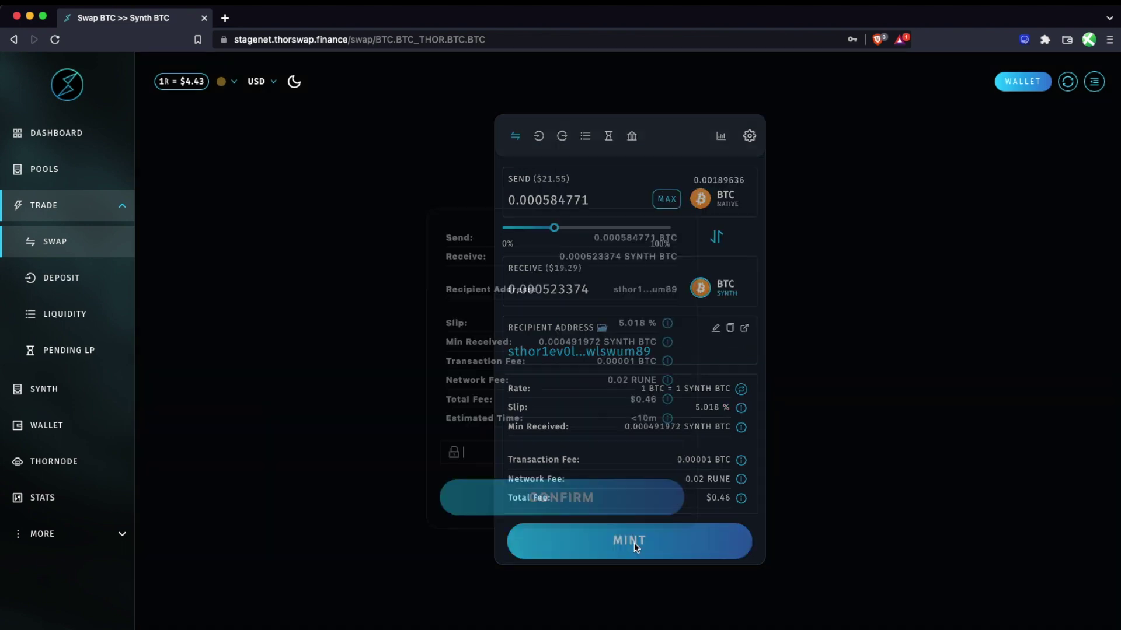
click(509, 453)
text(••••••)
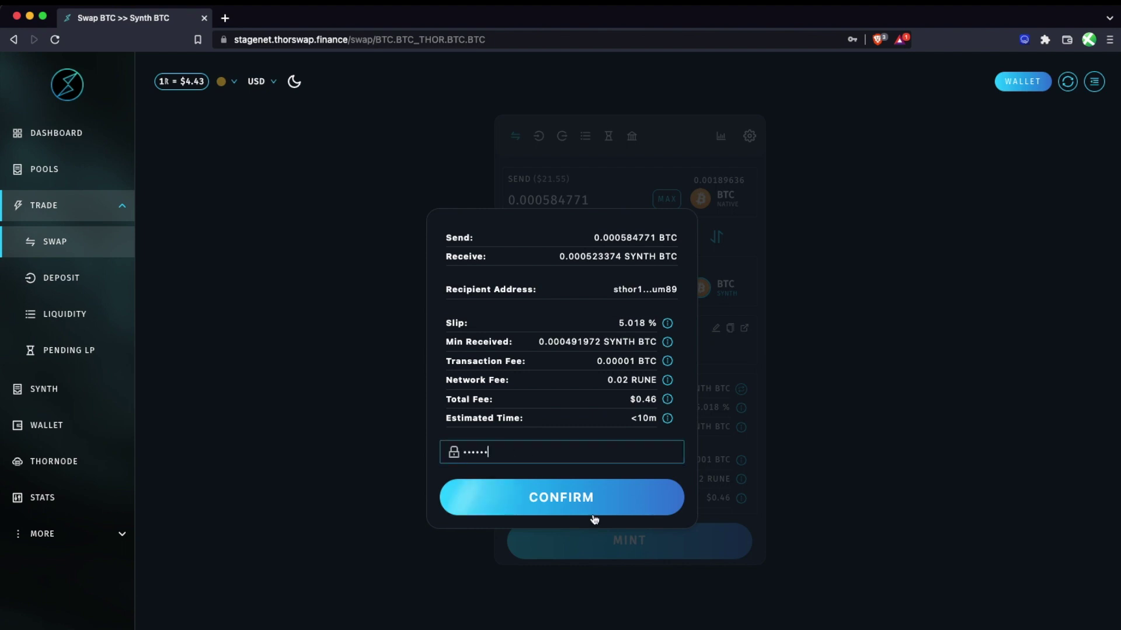
click(575, 504)
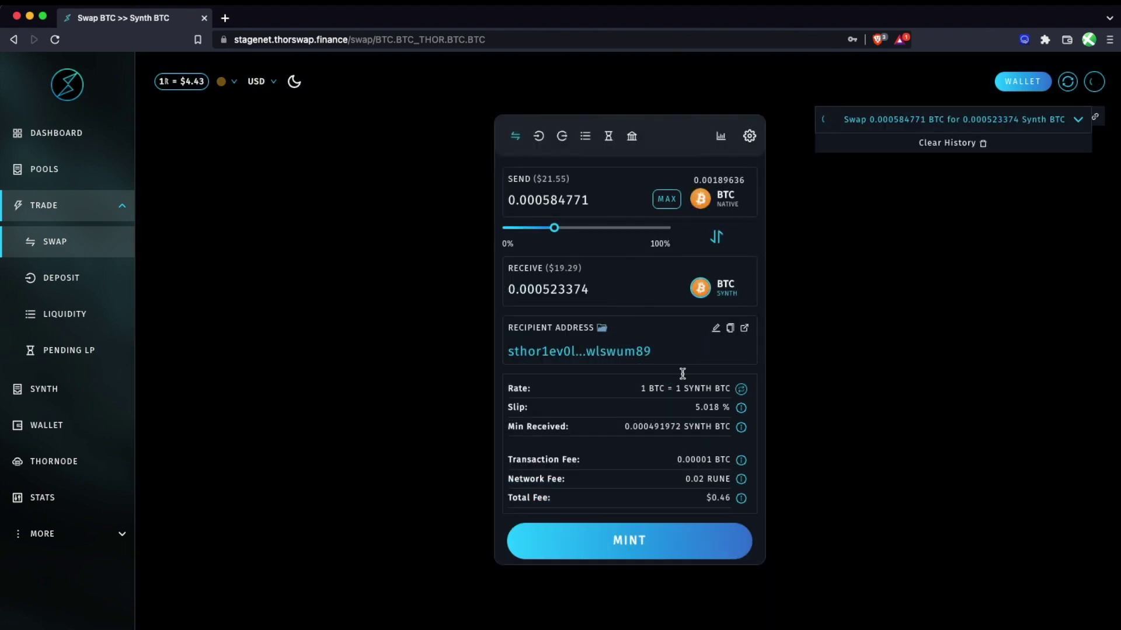
click(1077, 121)
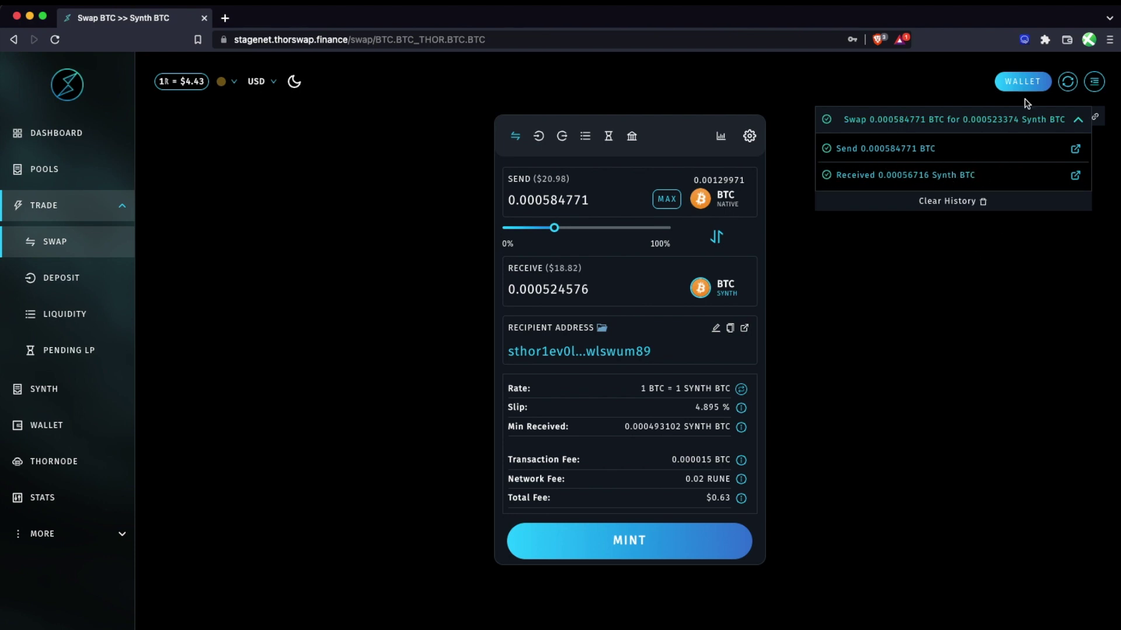
Refresh the wallet balances so the 0.00056716 Synth BTC appears
click(1021, 81)
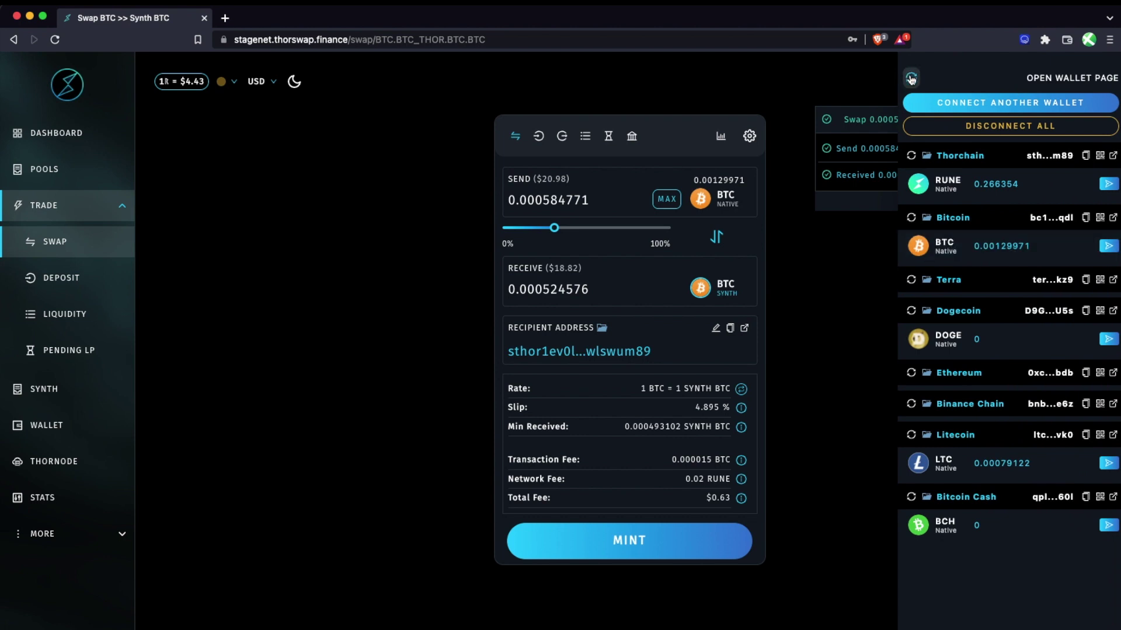
click(910, 78)
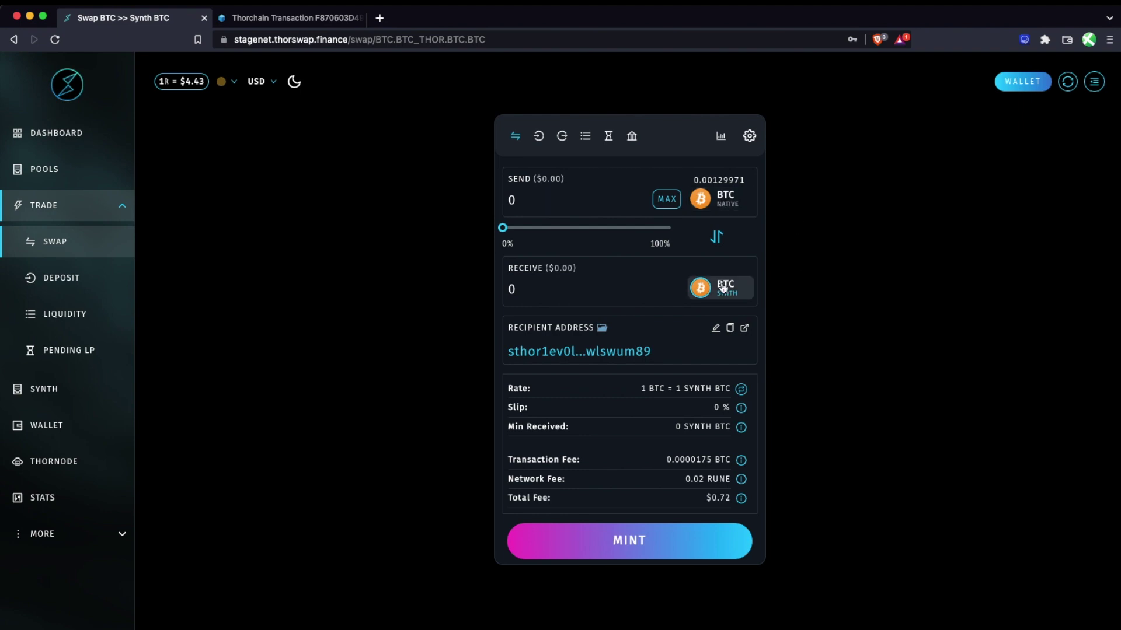
Reverse the swap to send all 0.00053164 Synth BTC and receive Synth BNB
click(717, 237)
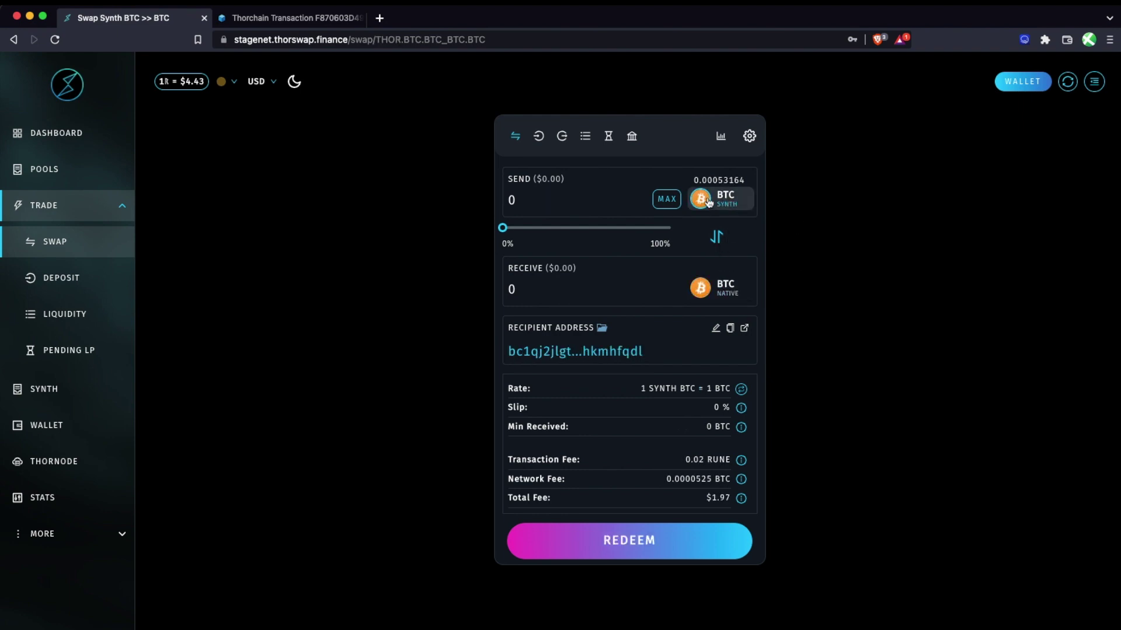
click(657, 201)
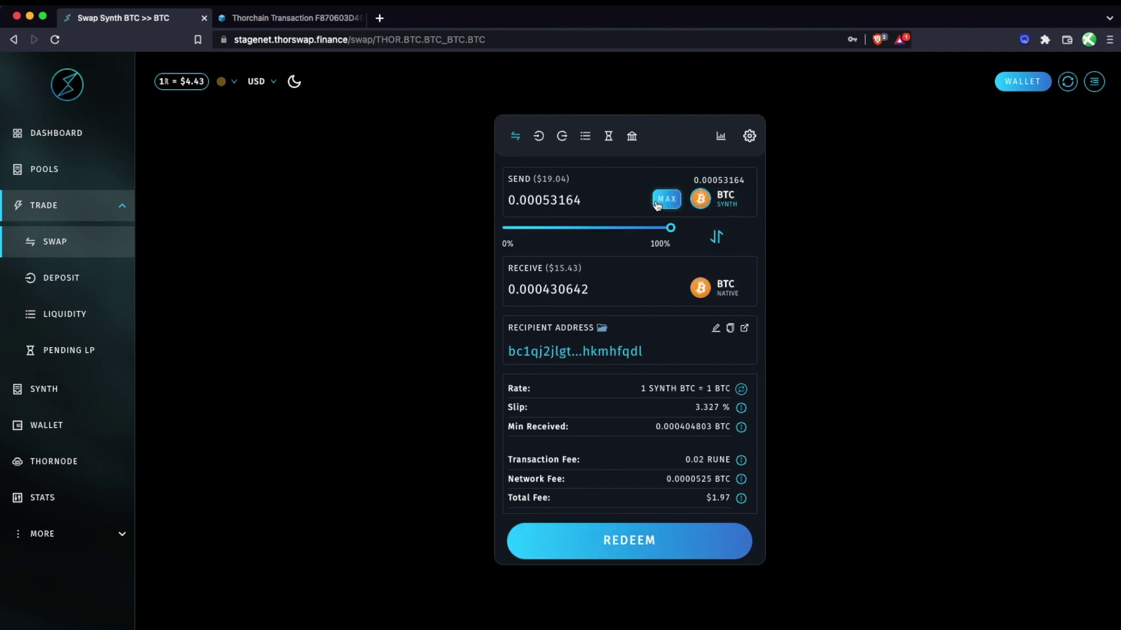
click(723, 292)
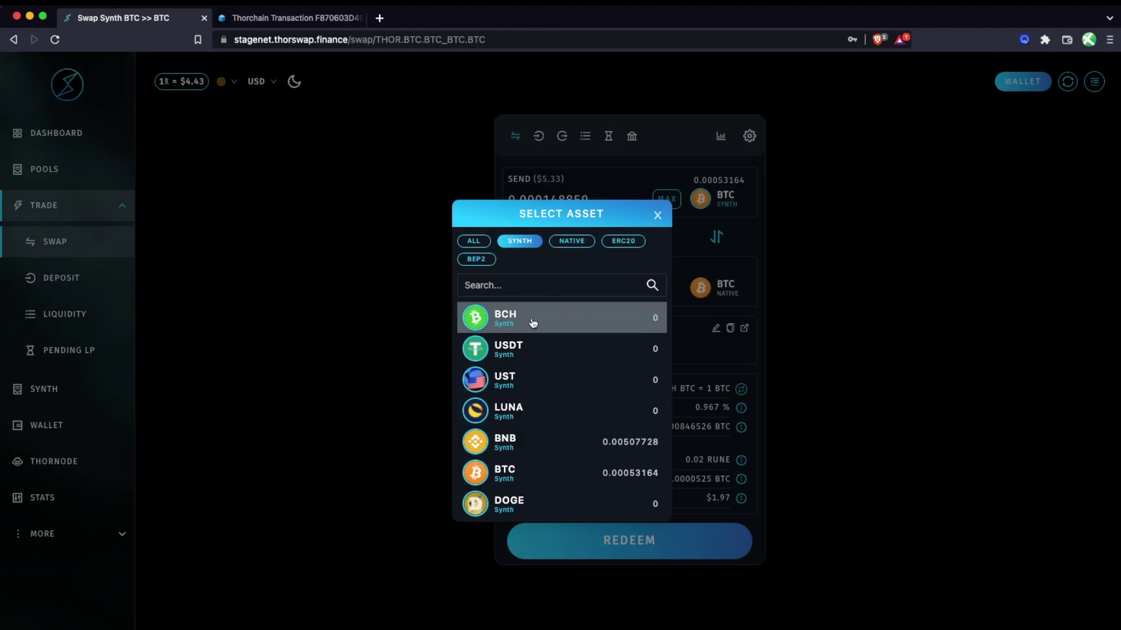
click(523, 445)
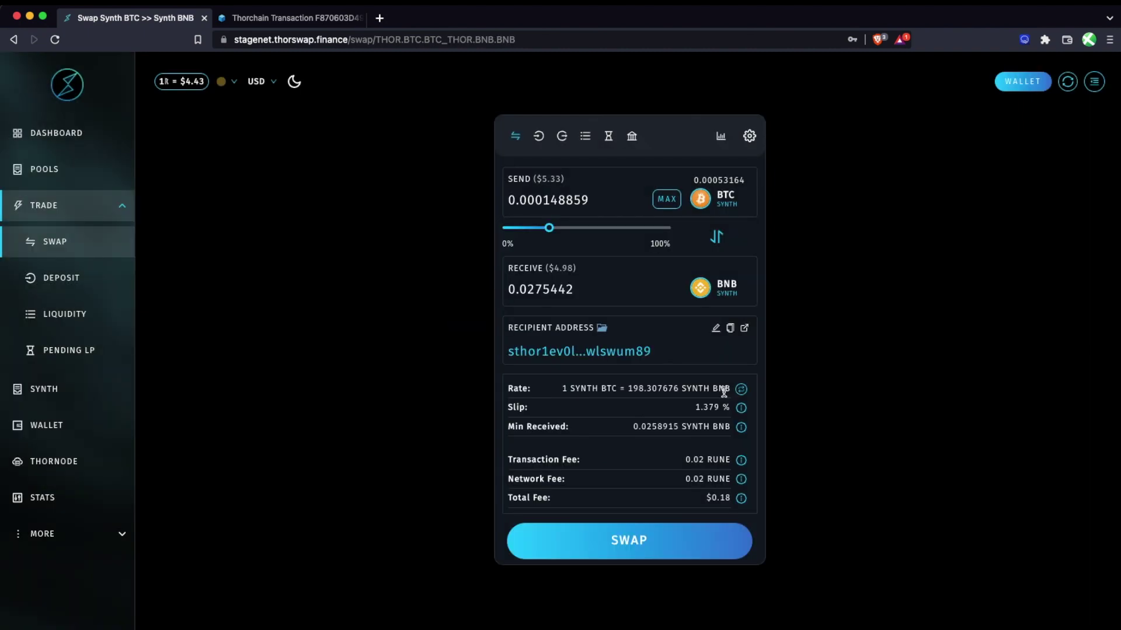
click(664, 200)
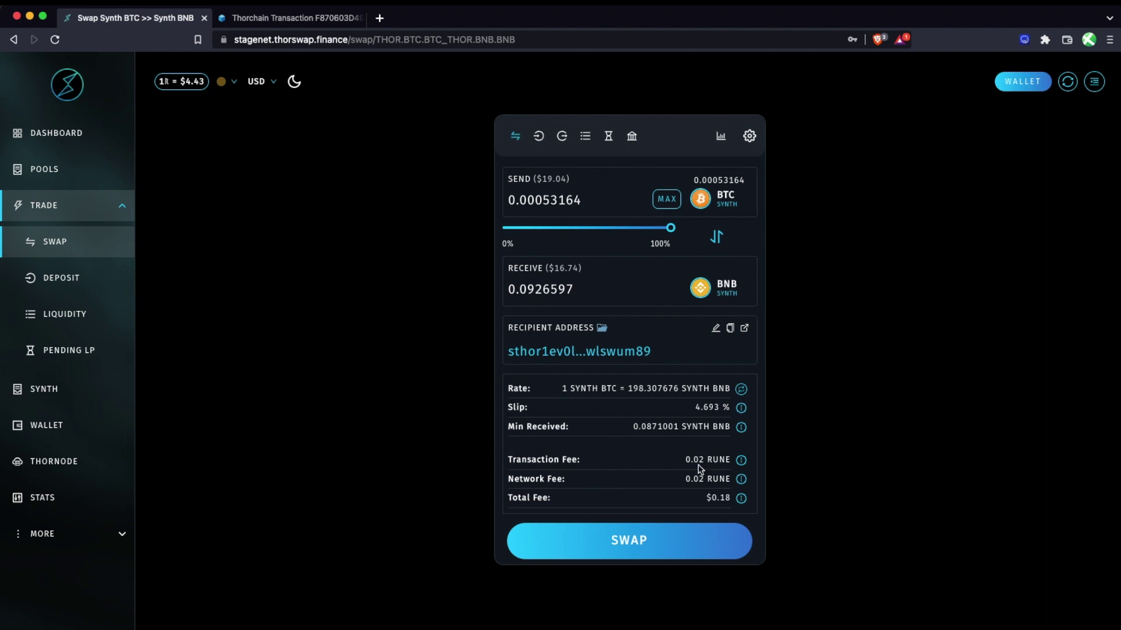
Confirm the Synth BTC to Synth BNB swap with the wallet password, check its progress, then reverse the form
click(619, 540)
click(558, 452)
key(super+v)
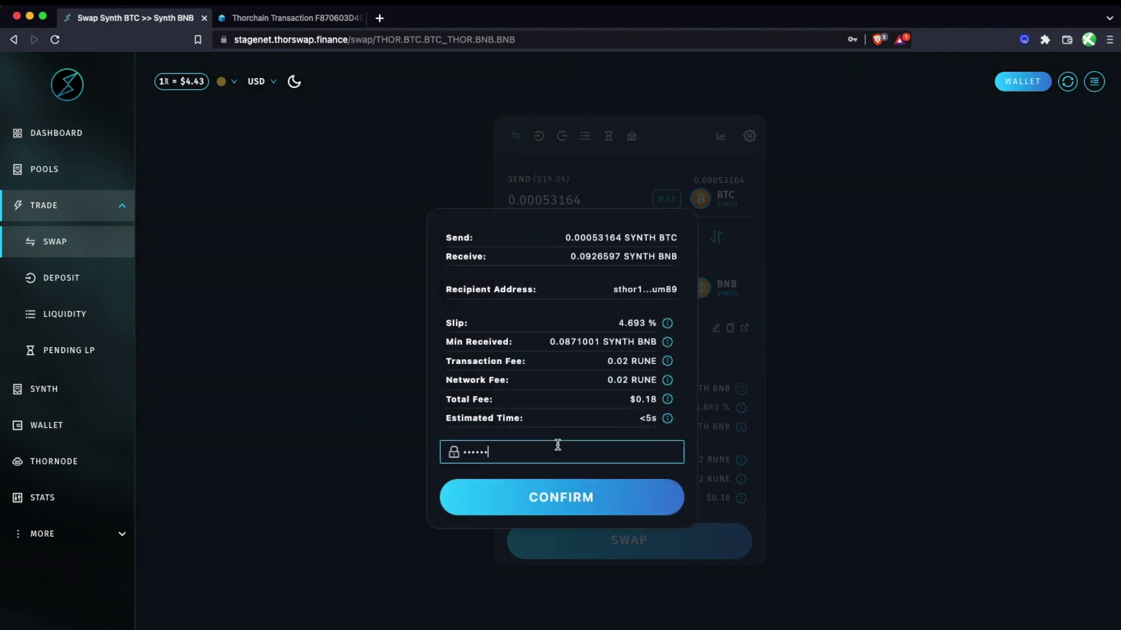
click(592, 493)
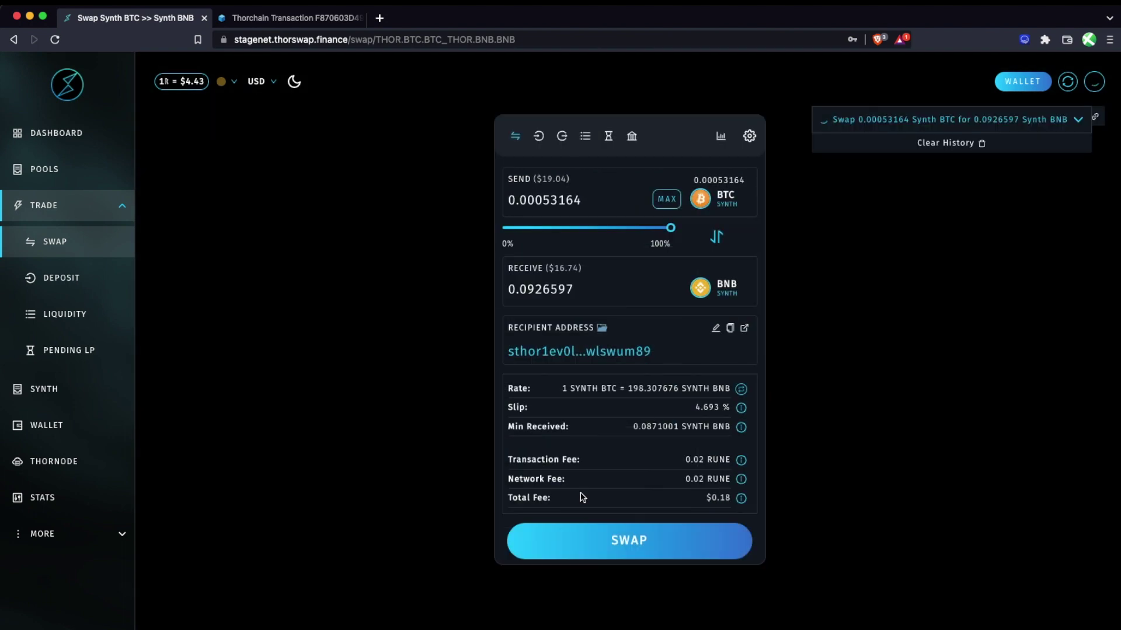
click(1078, 121)
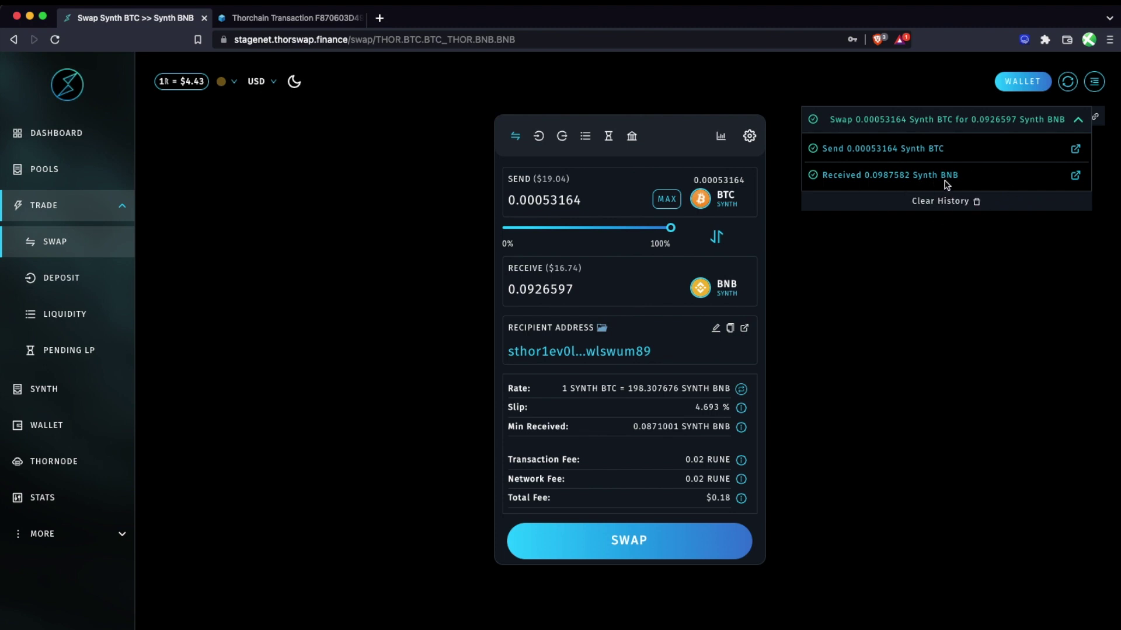
click(717, 240)
Set the swap to send 0.0982676 Synth BNB and receive Synth DOGE
click(663, 202)
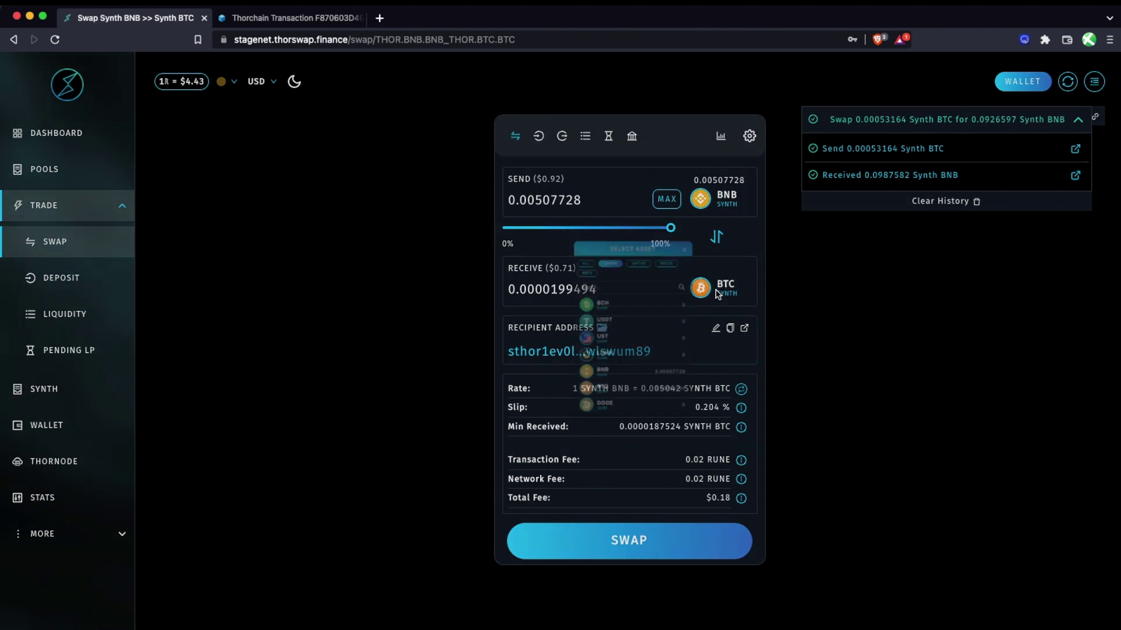
click(738, 289)
scroll(533, 477, down, 2)
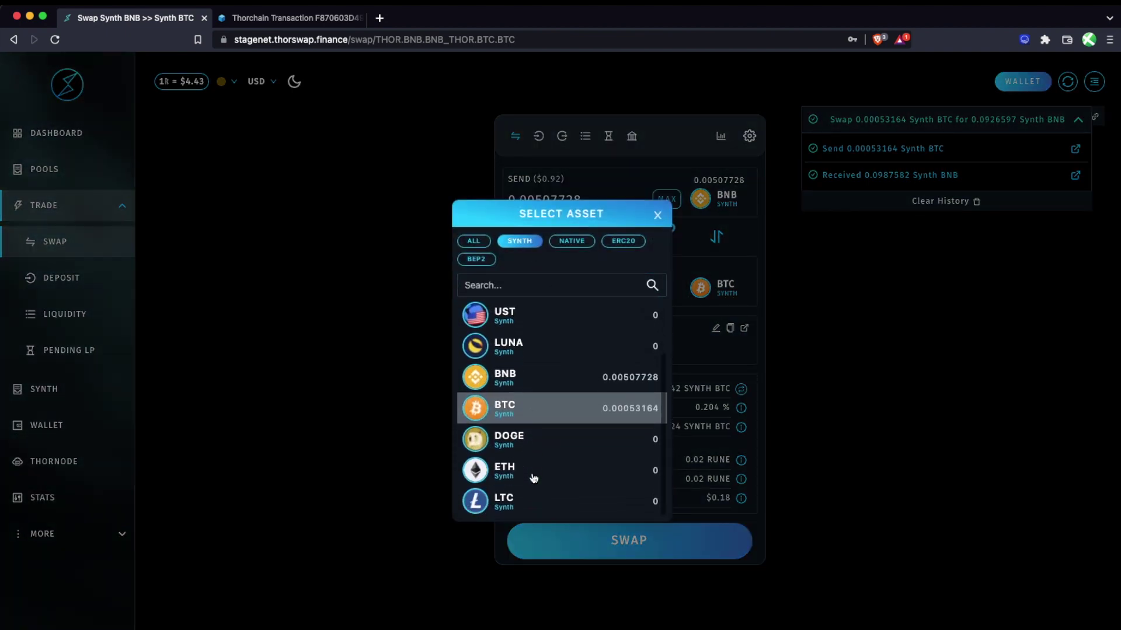
click(505, 444)
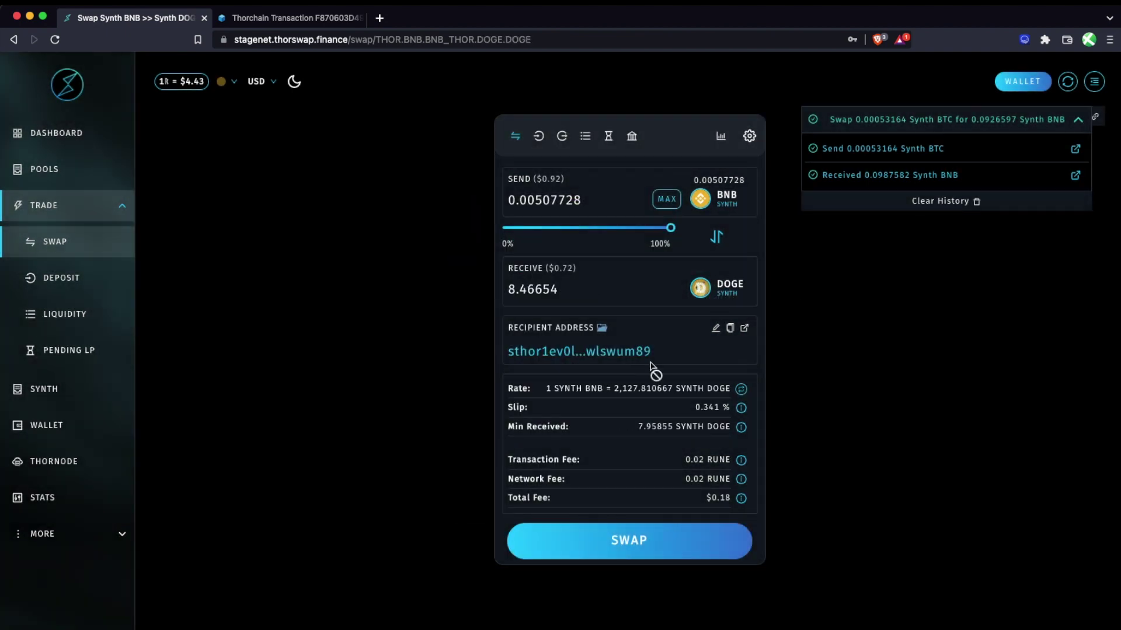
drag(666, 237, 702, 234)
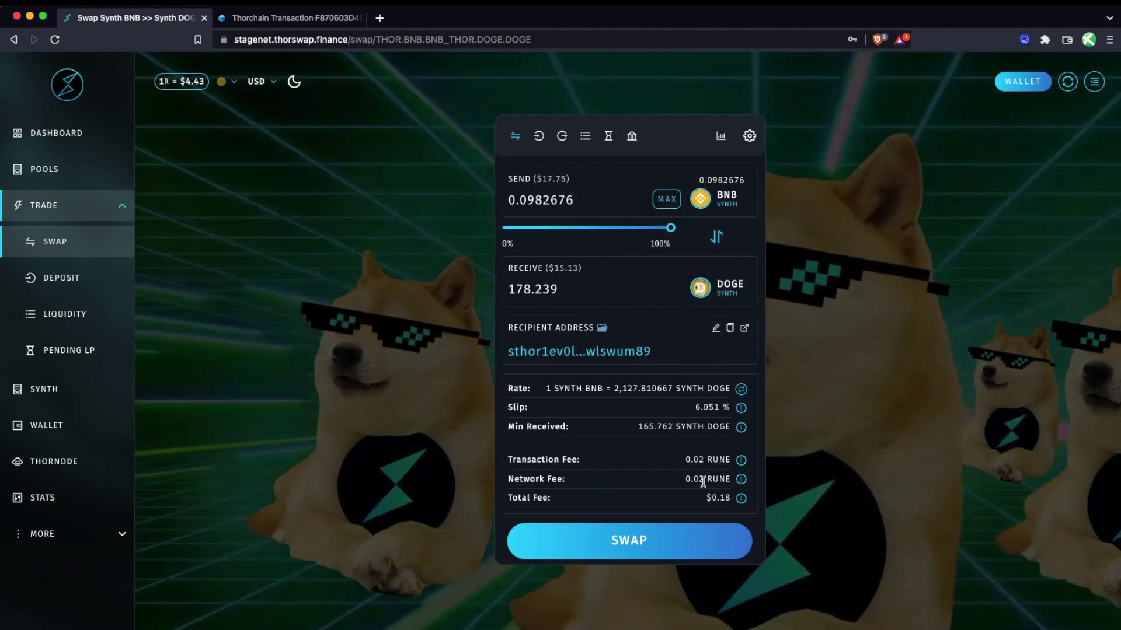
Submit the swap, verify 197.664 Synth DOGE was received, and check the wallet balances
click(641, 541)
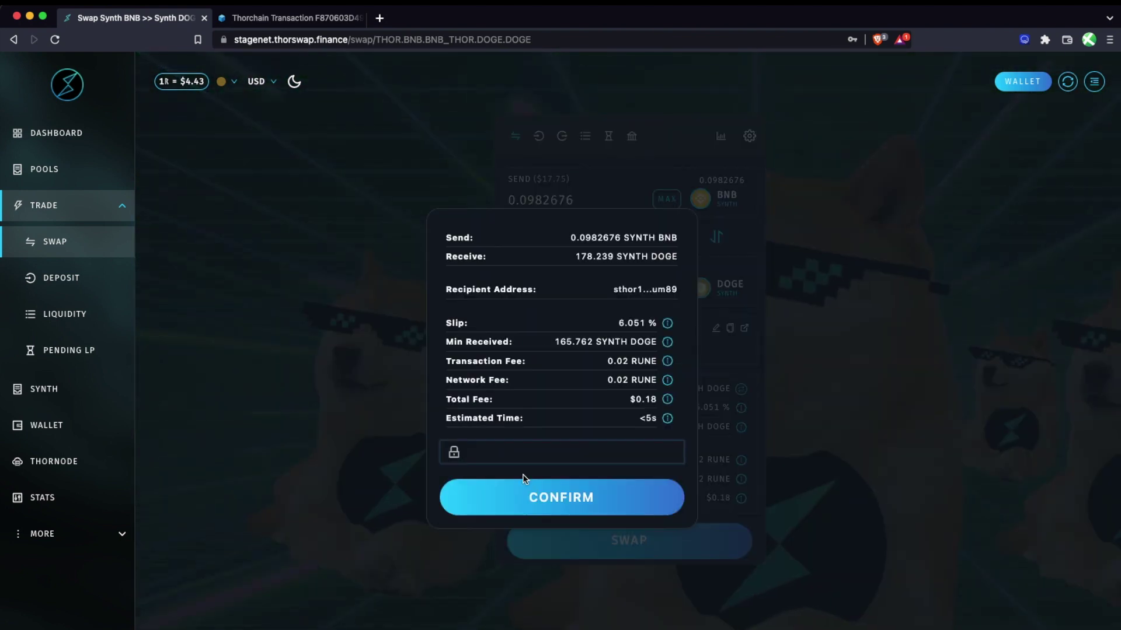
click(580, 497)
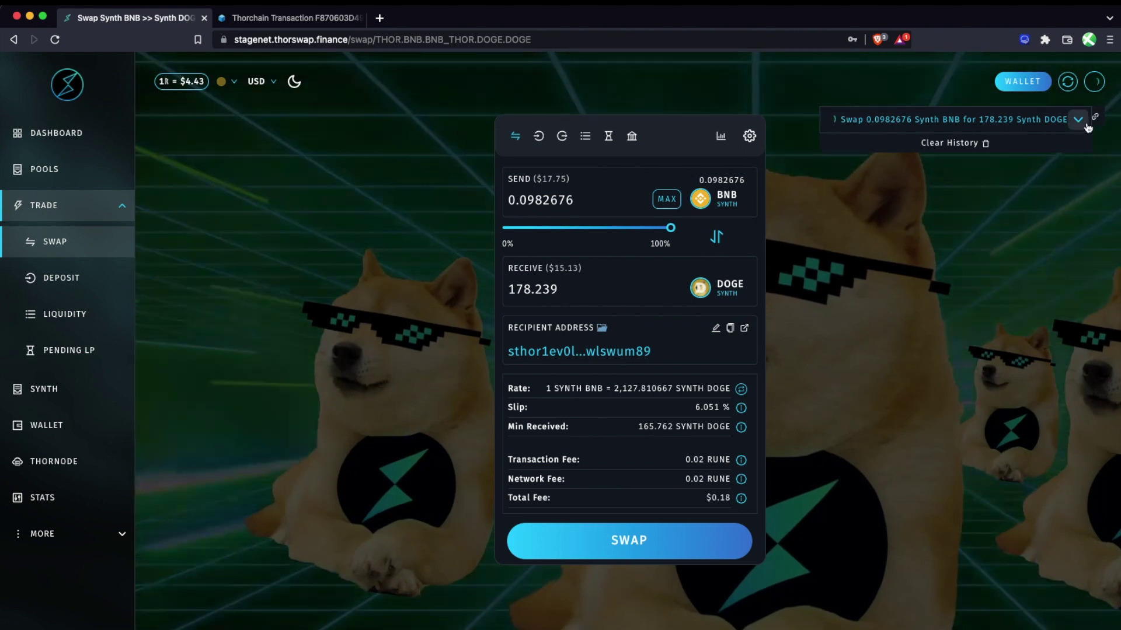
click(1081, 122)
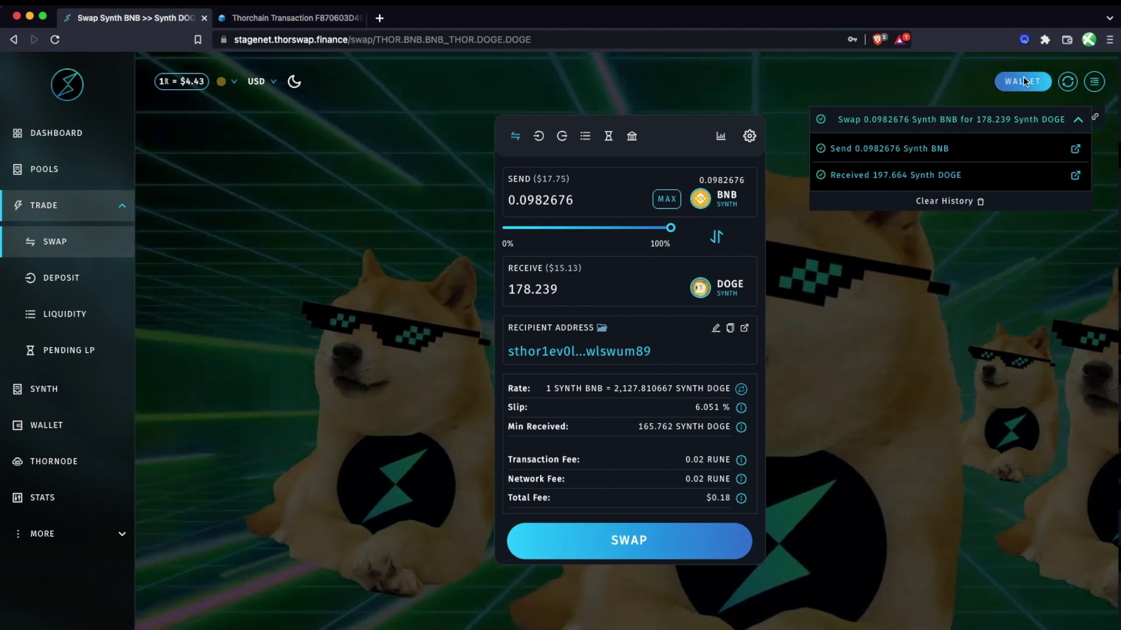
click(1022, 80)
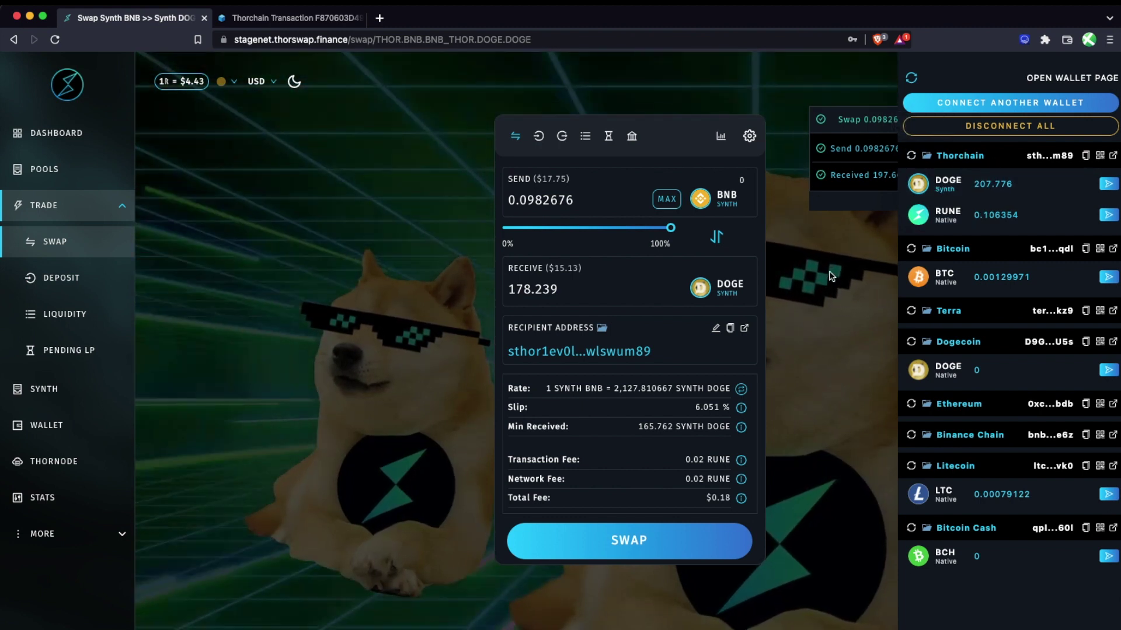
Close the wallet balances showing 207.776 Synth DOGE and the transaction history list
click(805, 230)
click(937, 202)
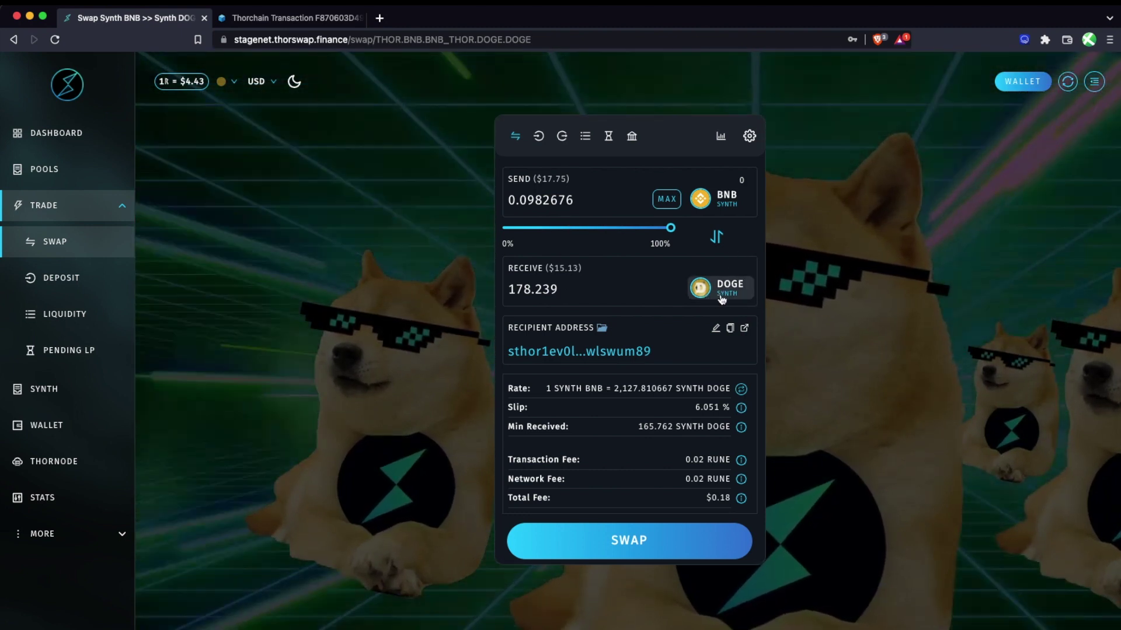
Reverse the swap to send all 207.776 Synth DOGE and pick native ETH to receive
click(716, 237)
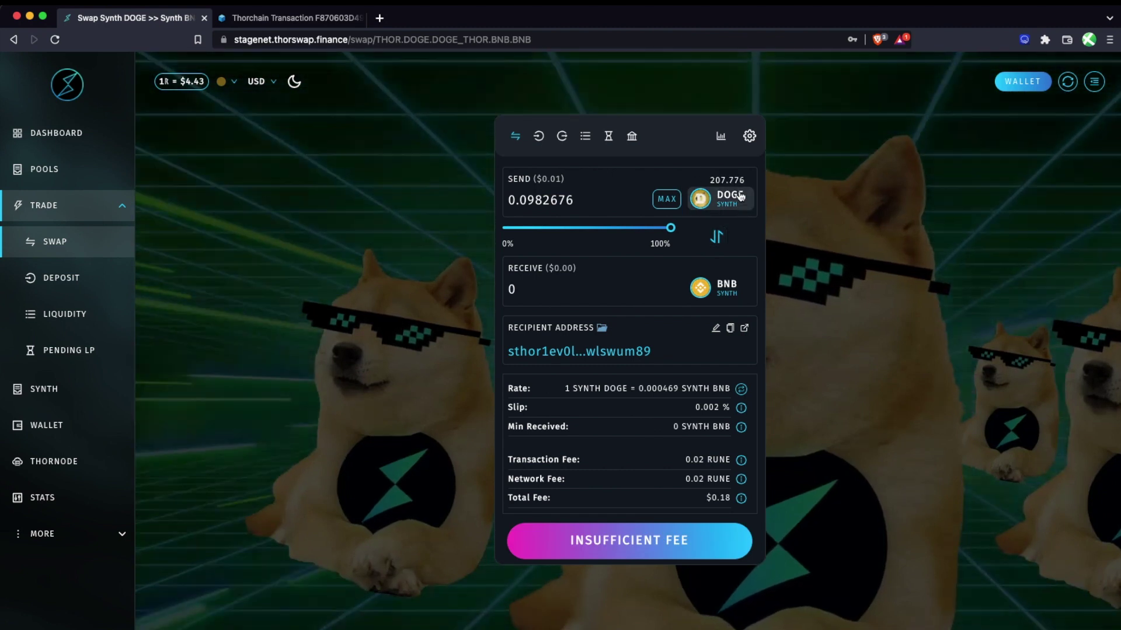
click(667, 198)
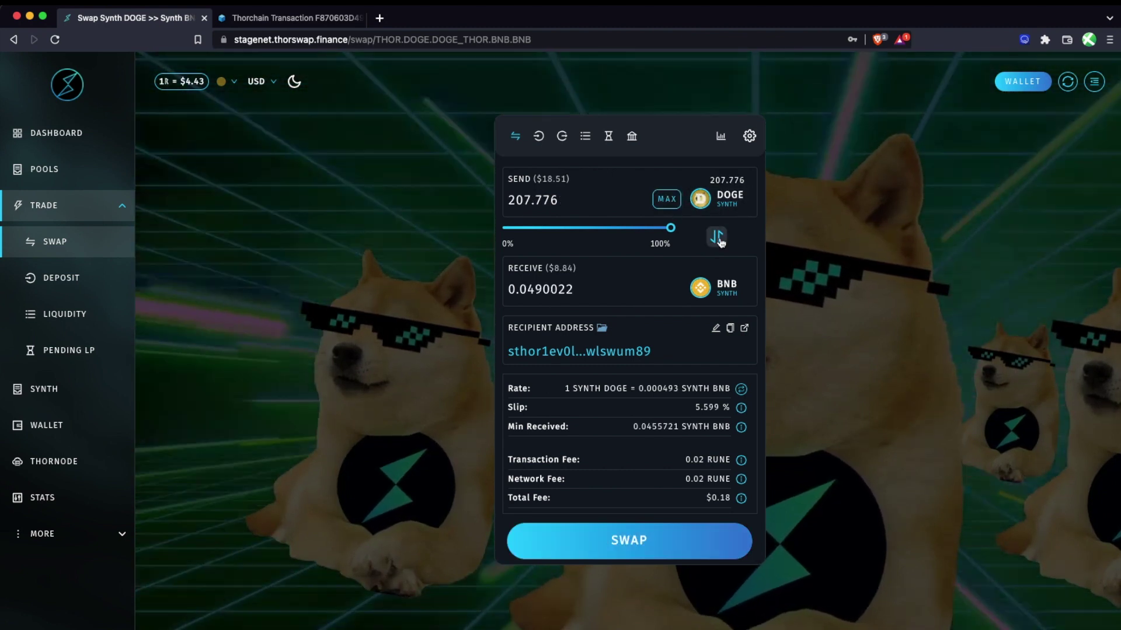
click(713, 287)
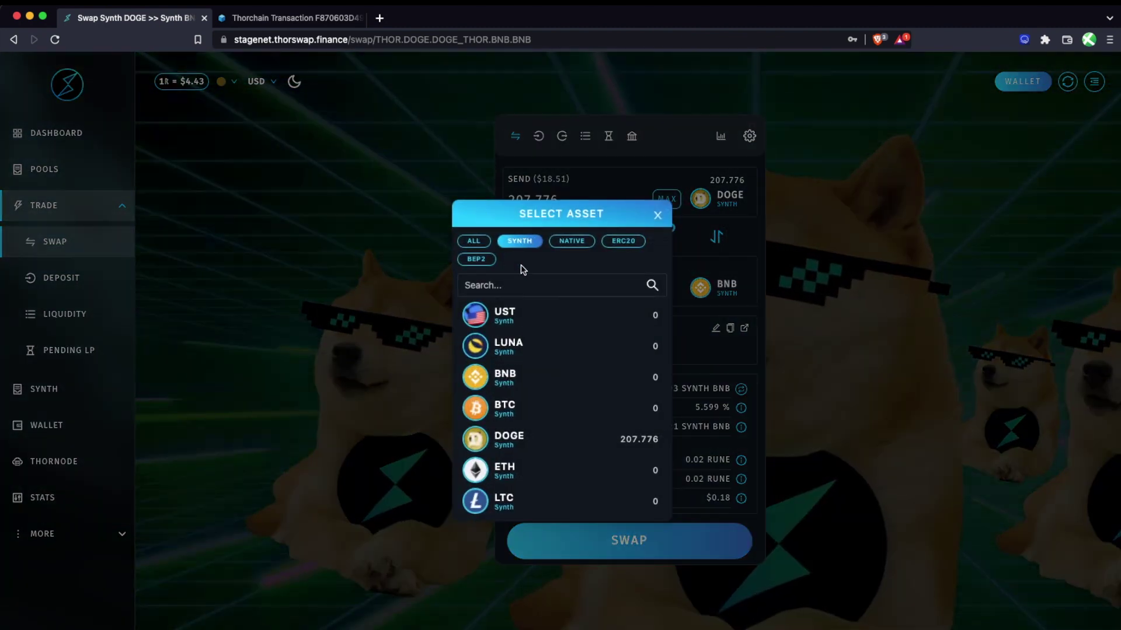
click(473, 242)
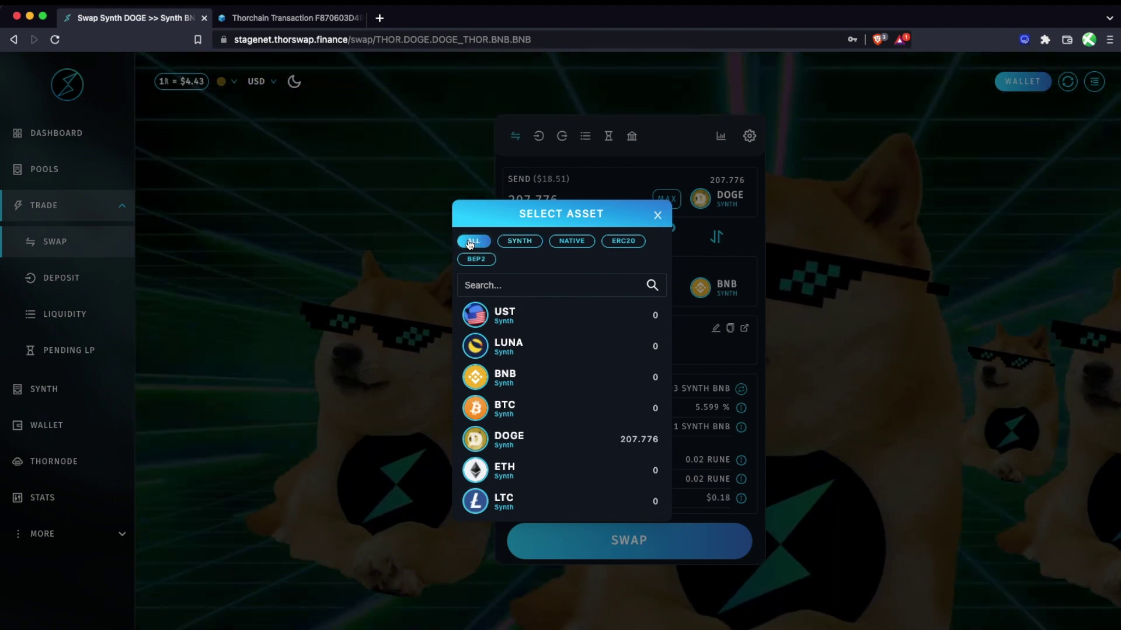
scroll(564, 339, up, 15)
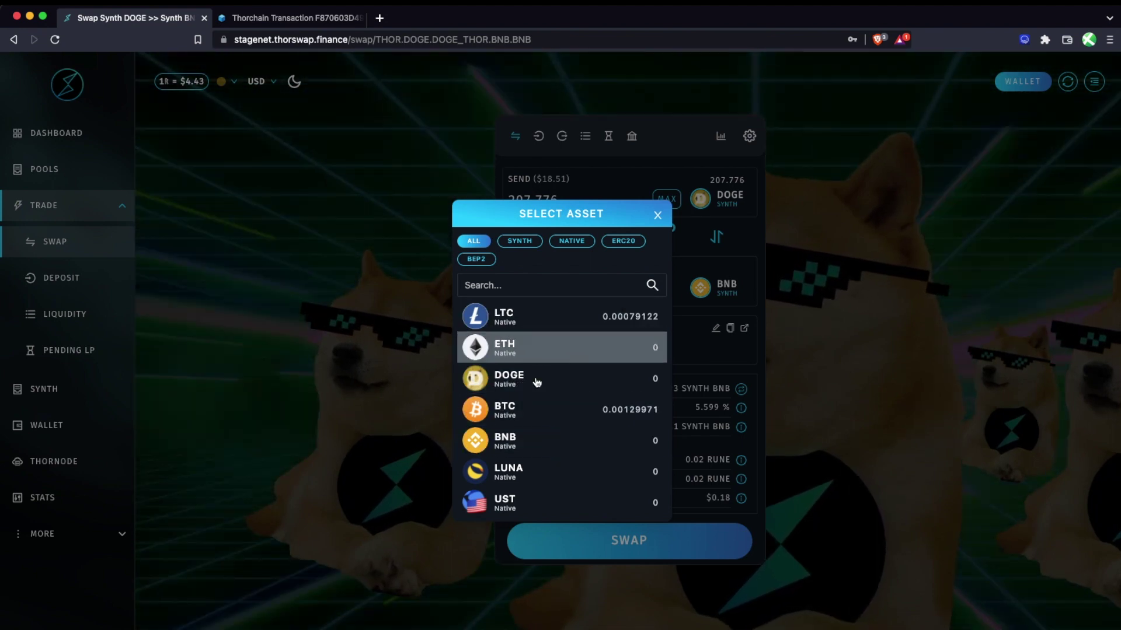
scroll(537, 408, down, 2)
scroll(545, 419, up, 1)
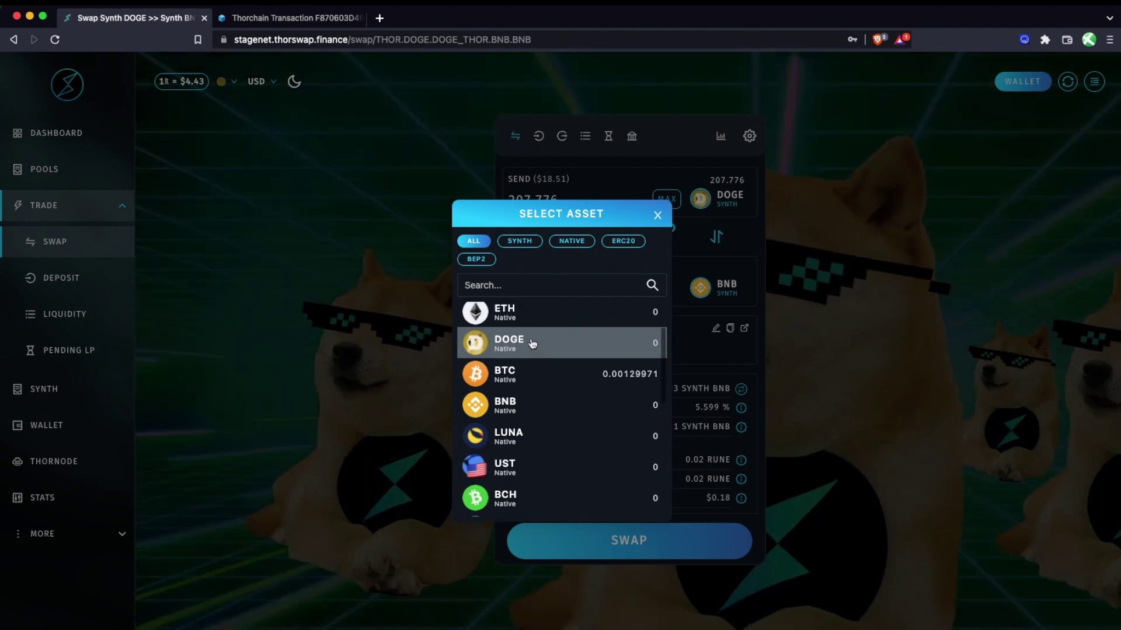
scroll(512, 356, up, 1)
scroll(537, 359, up, 3)
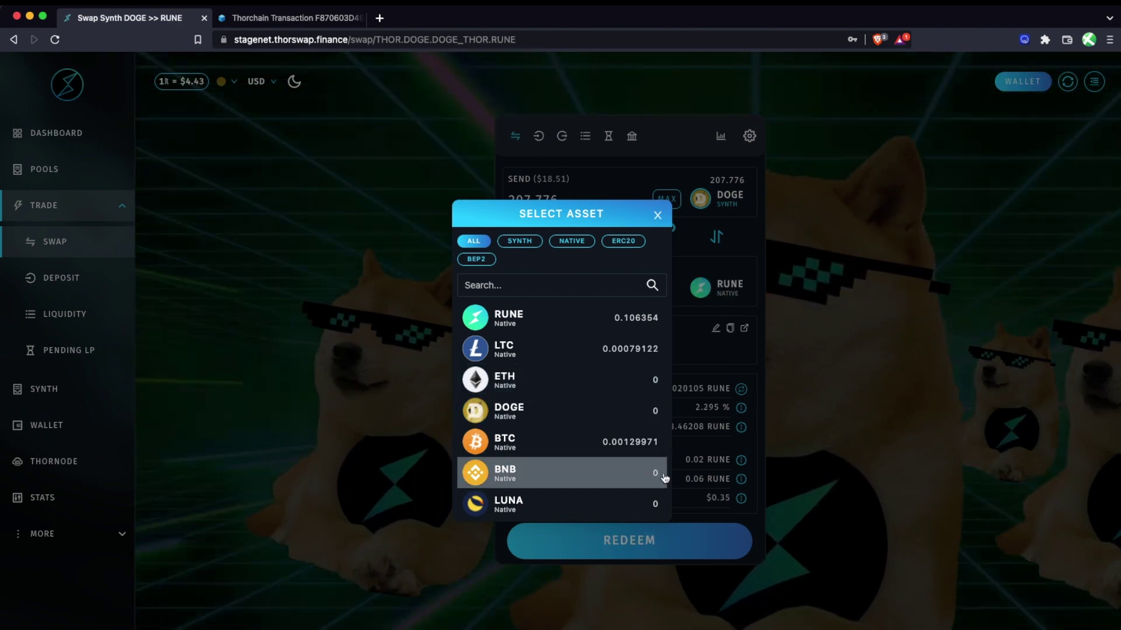
click(545, 380)
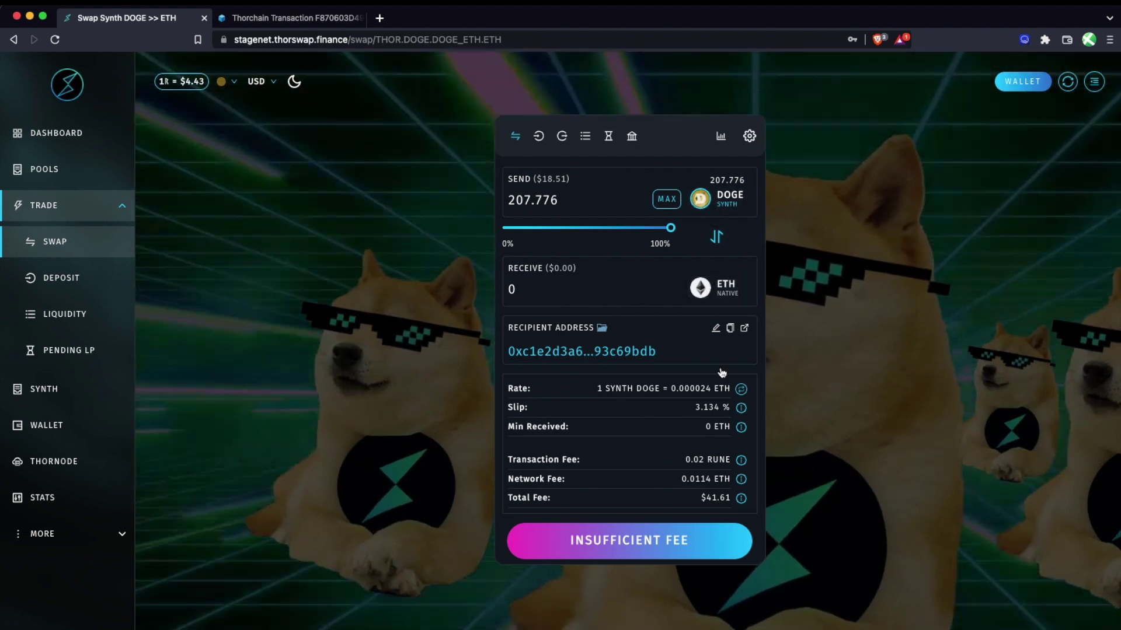
Switch the receive asset from ETH to DOGE Native, quoting 169.63 DOGE for 207.776 Synth DOGE
mouse_move(743, 500)
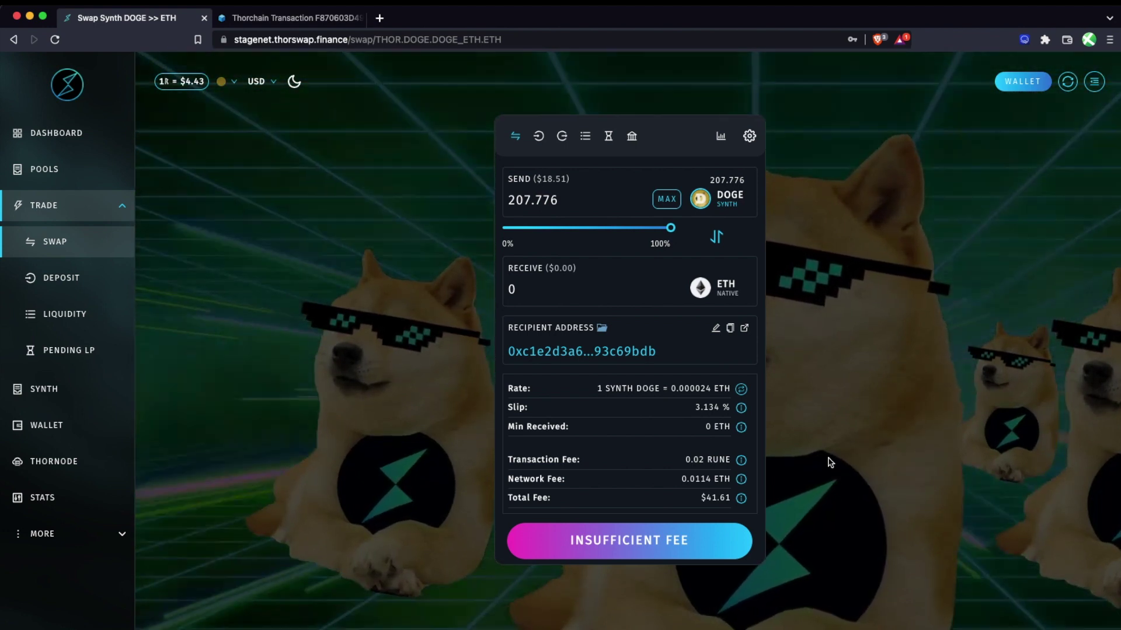
click(706, 285)
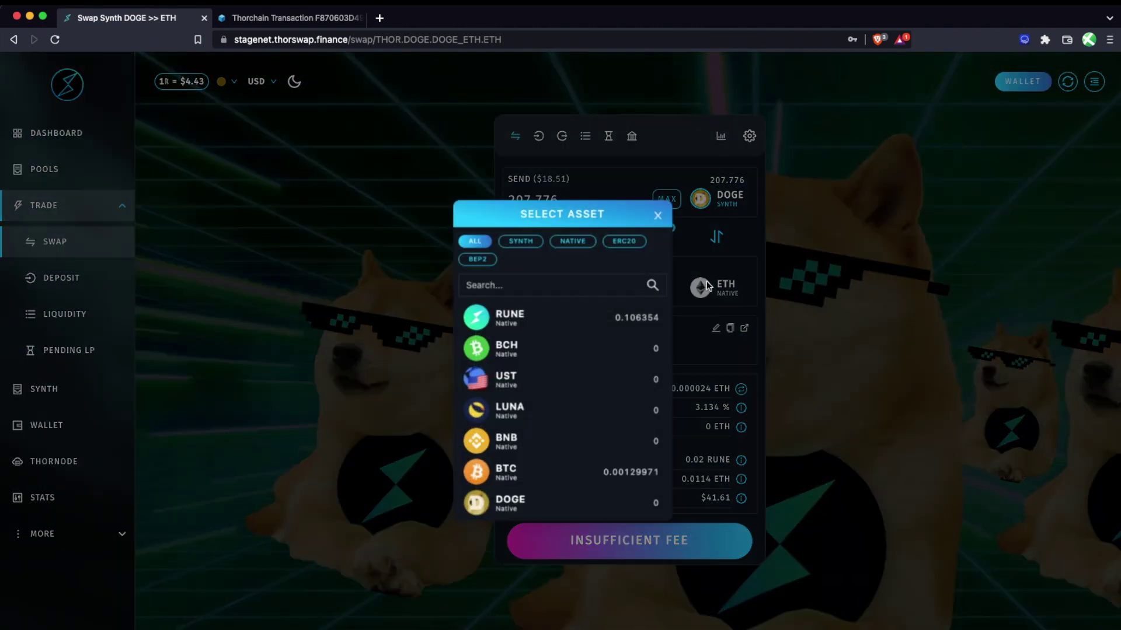
scroll(532, 380, down, 1)
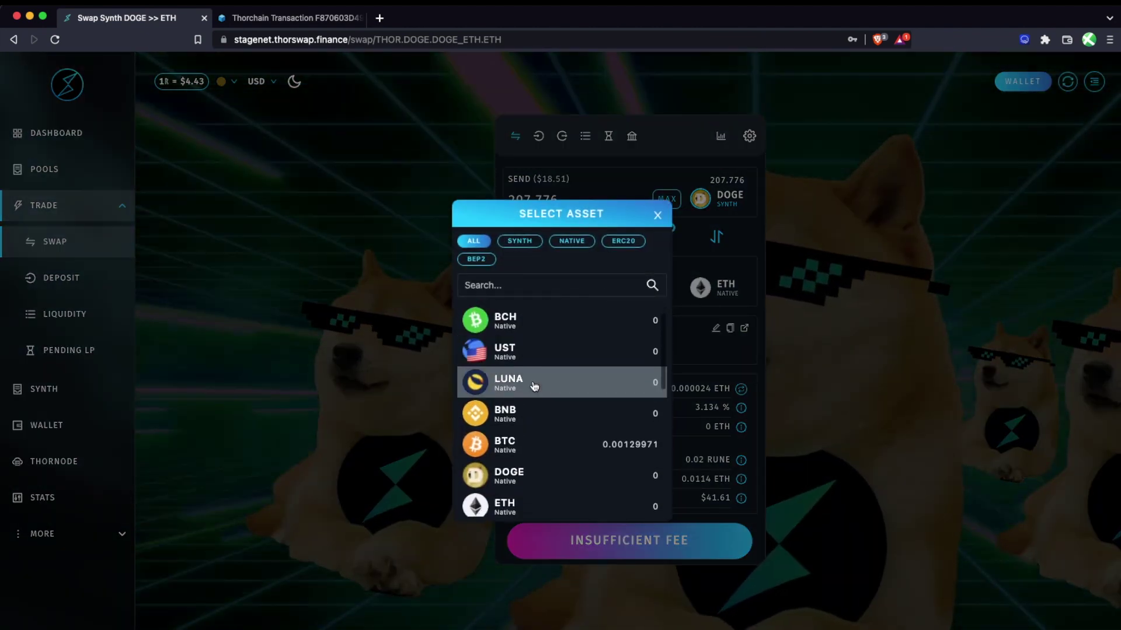
scroll(527, 444, down, 2)
click(512, 426)
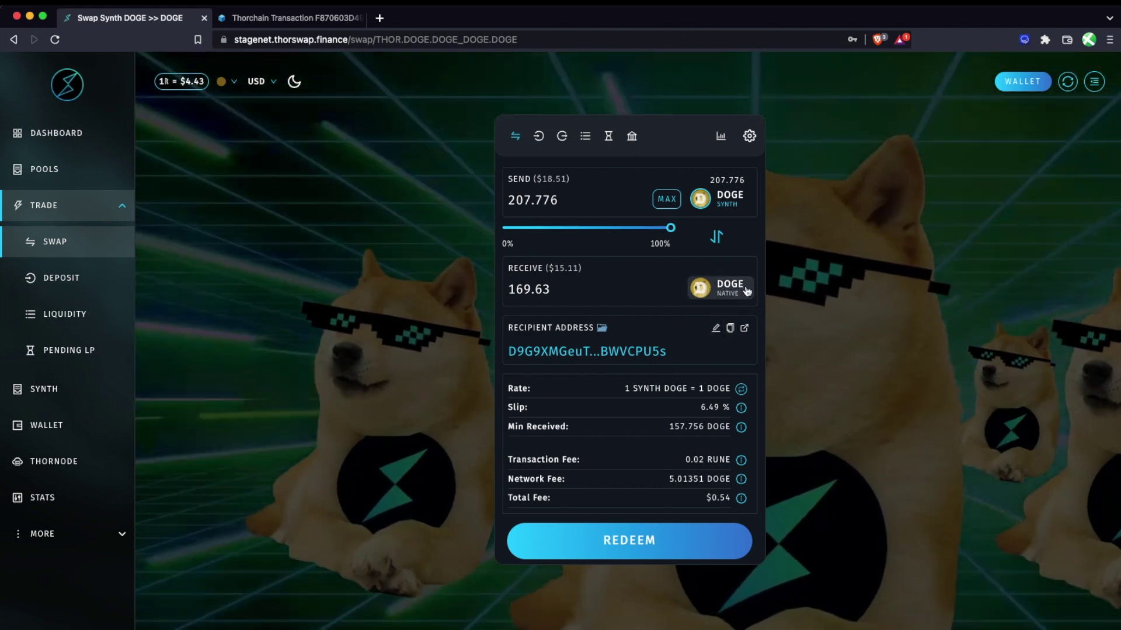
Redeem the full 207.776 Synth DOGE balance for 169.784 native DOGE and view wallet balances
click(668, 200)
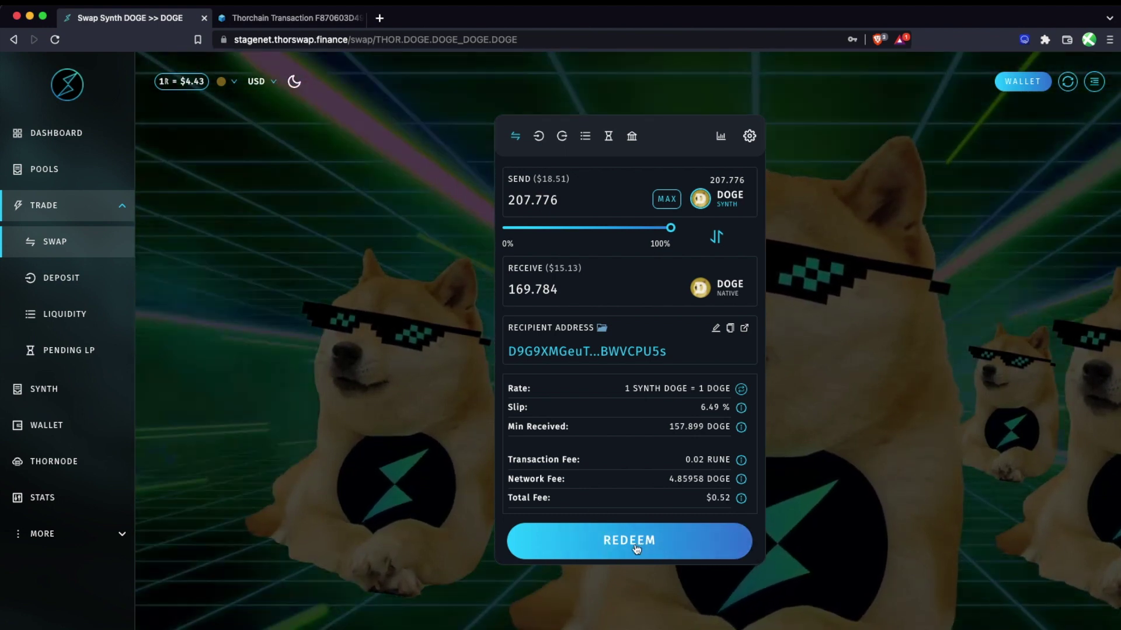
click(636, 546)
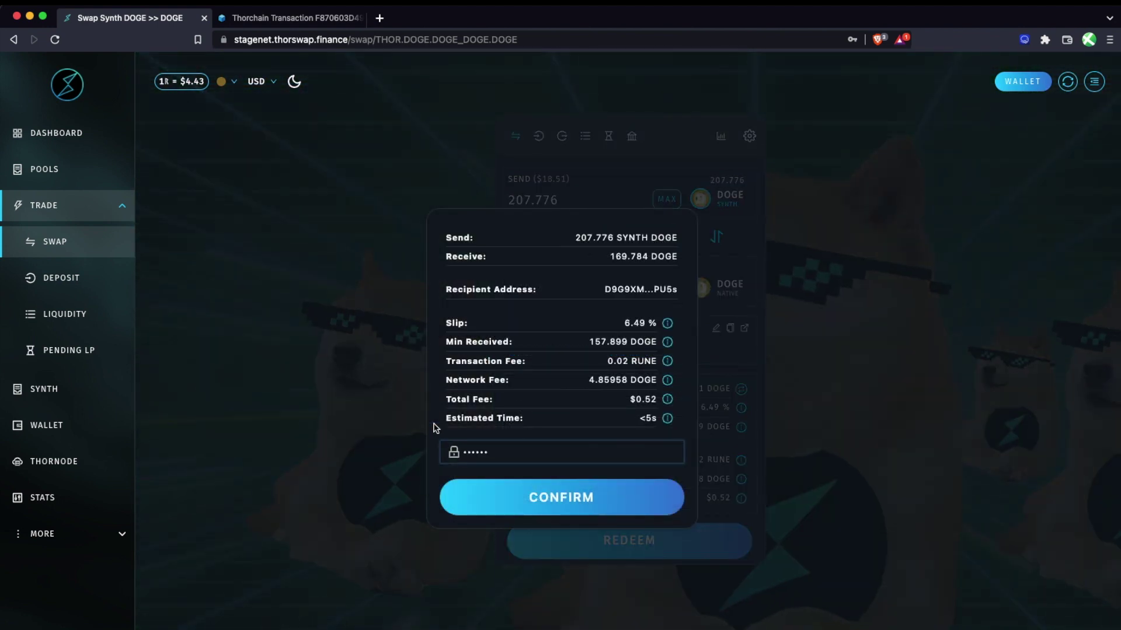
click(569, 498)
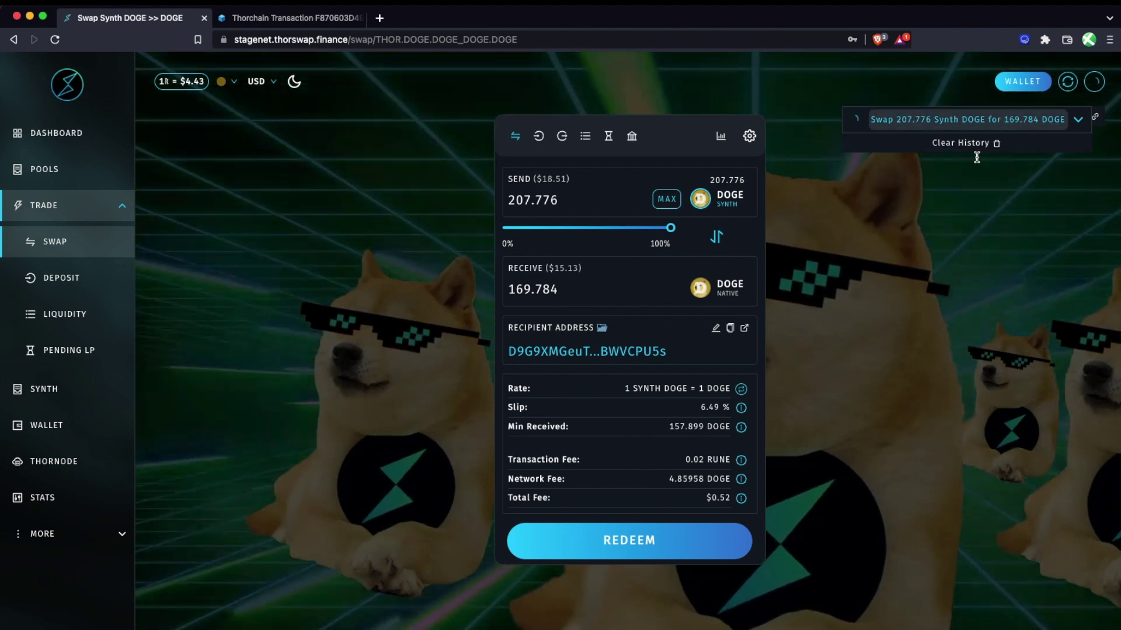
mouse_move(741, 412)
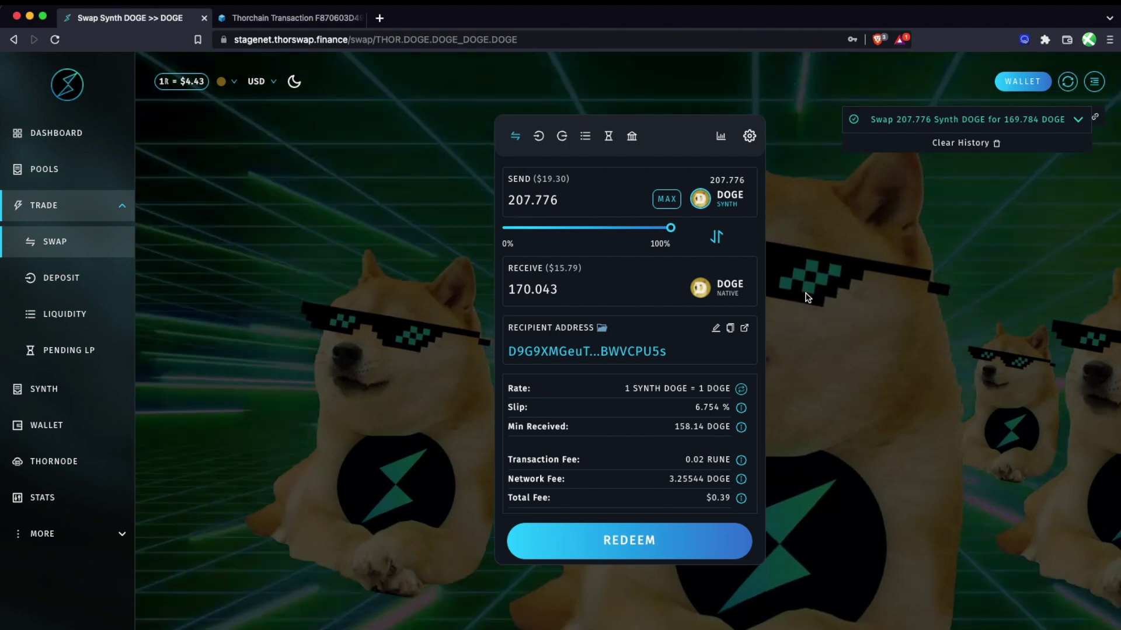
click(1029, 82)
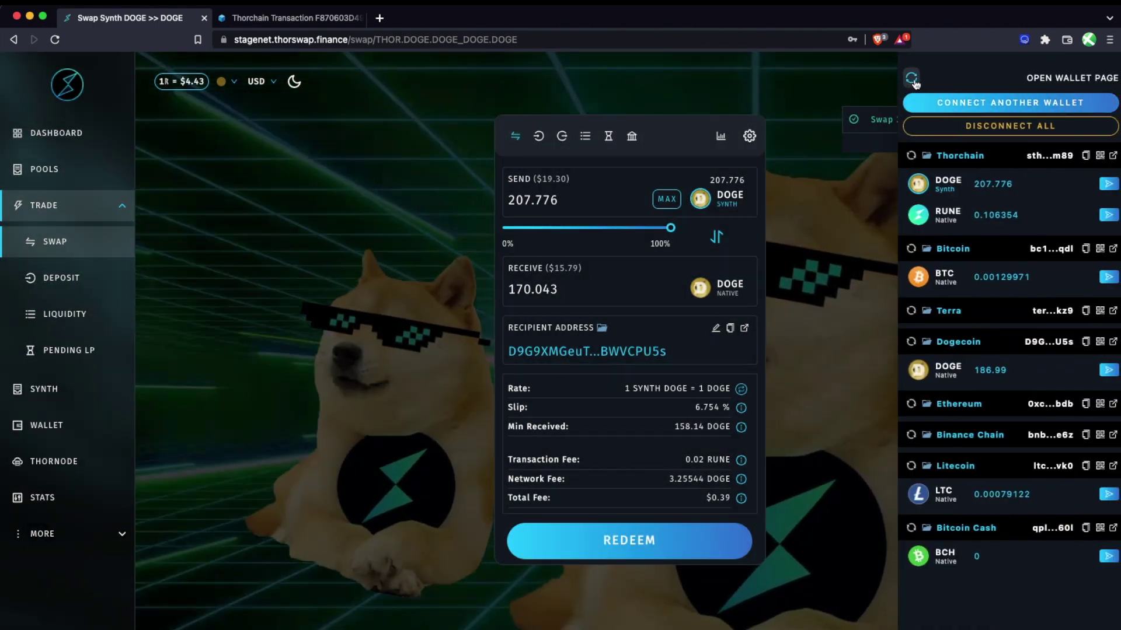
Refresh wallet balances to confirm 186.99 DOGE and no synth DOGE, then close the panel
click(912, 80)
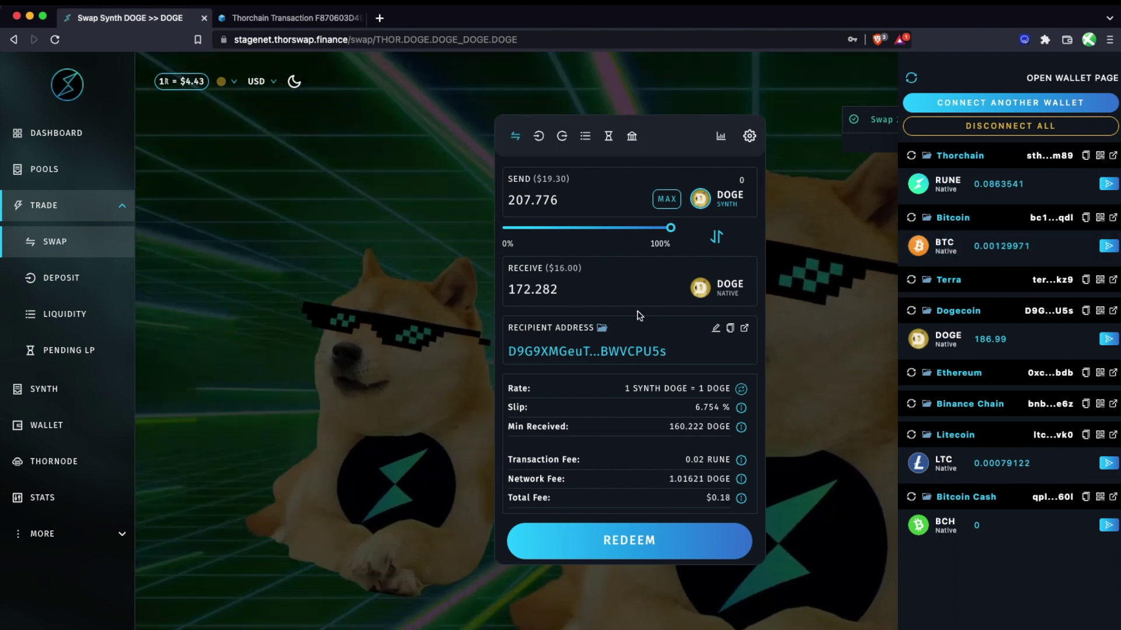
click(358, 250)
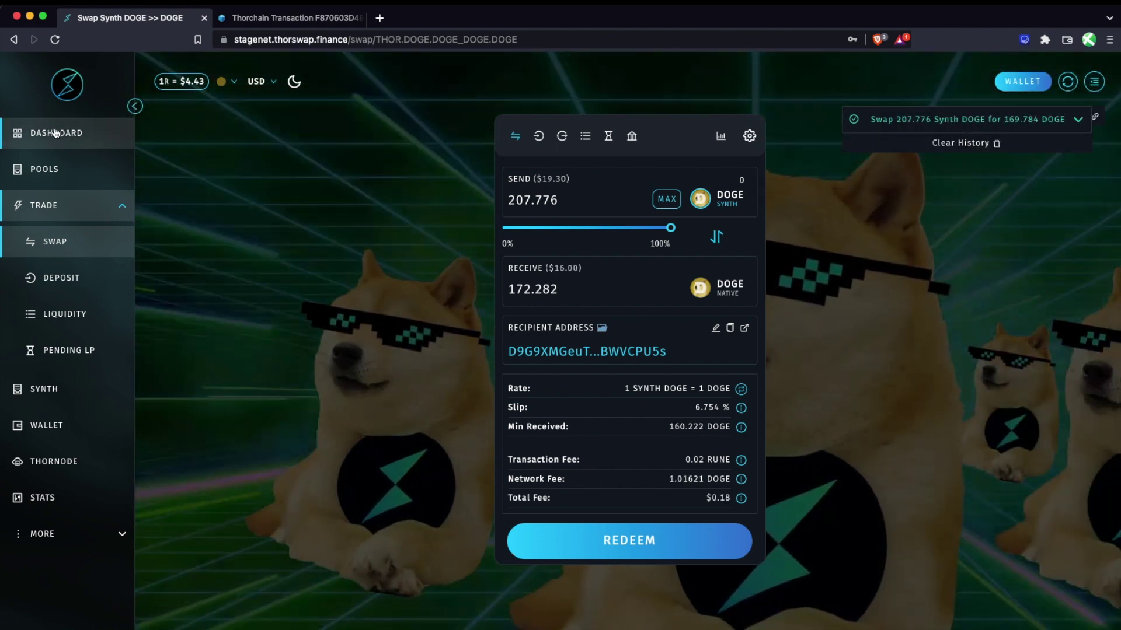
View the Dashboard's stats and charts and sort the pools table by LIQUIDITY
click(56, 135)
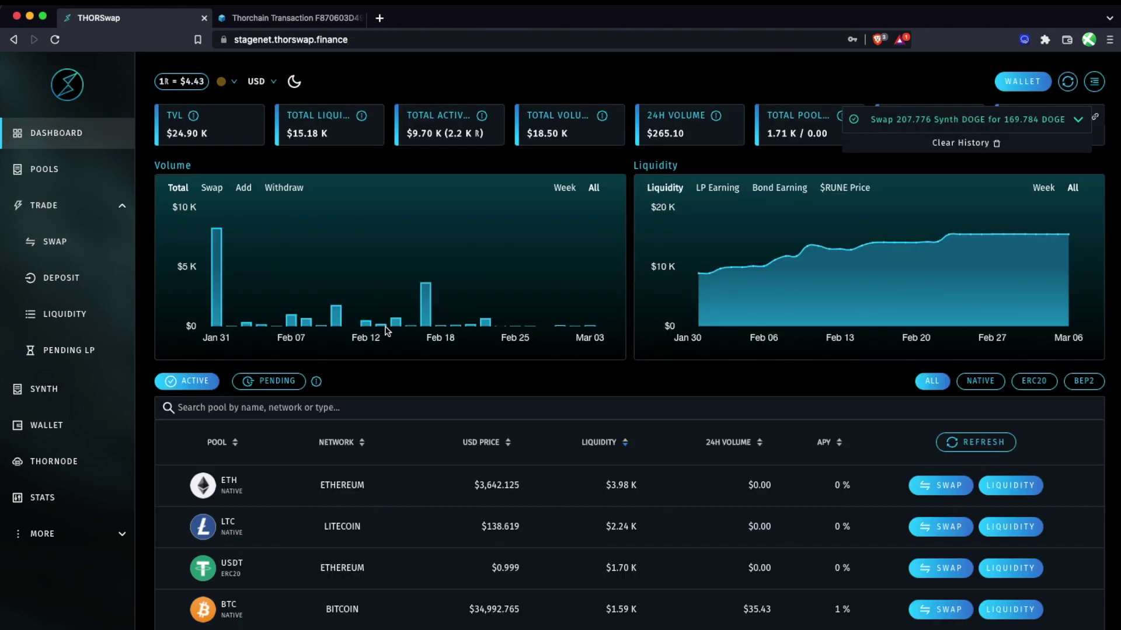
scroll(526, 319, down, 3)
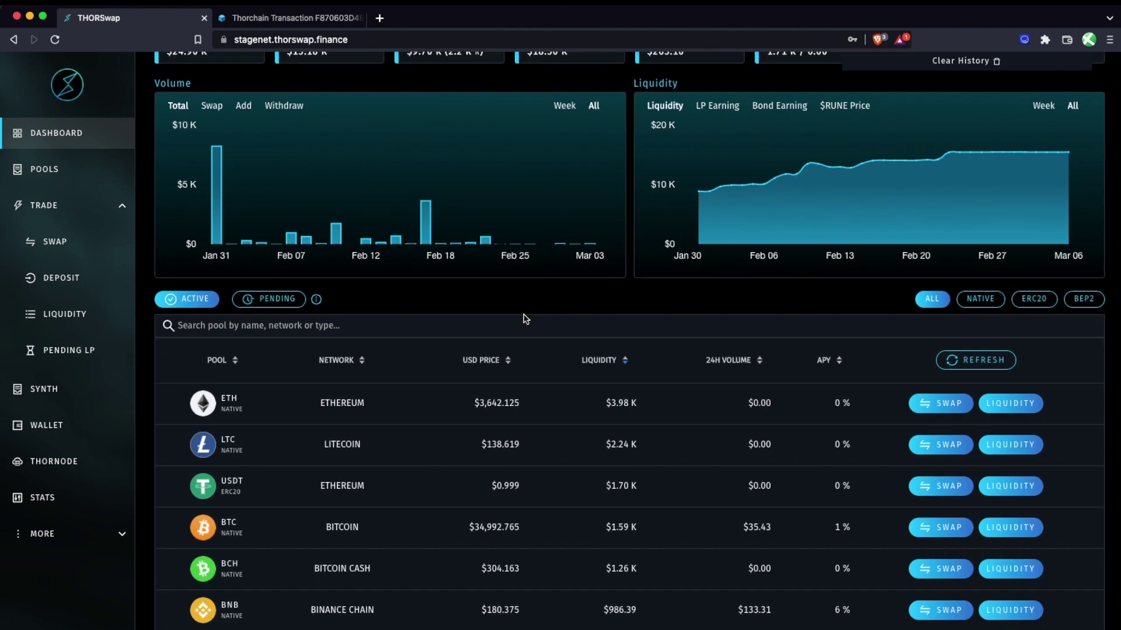
scroll(525, 319, up, 1)
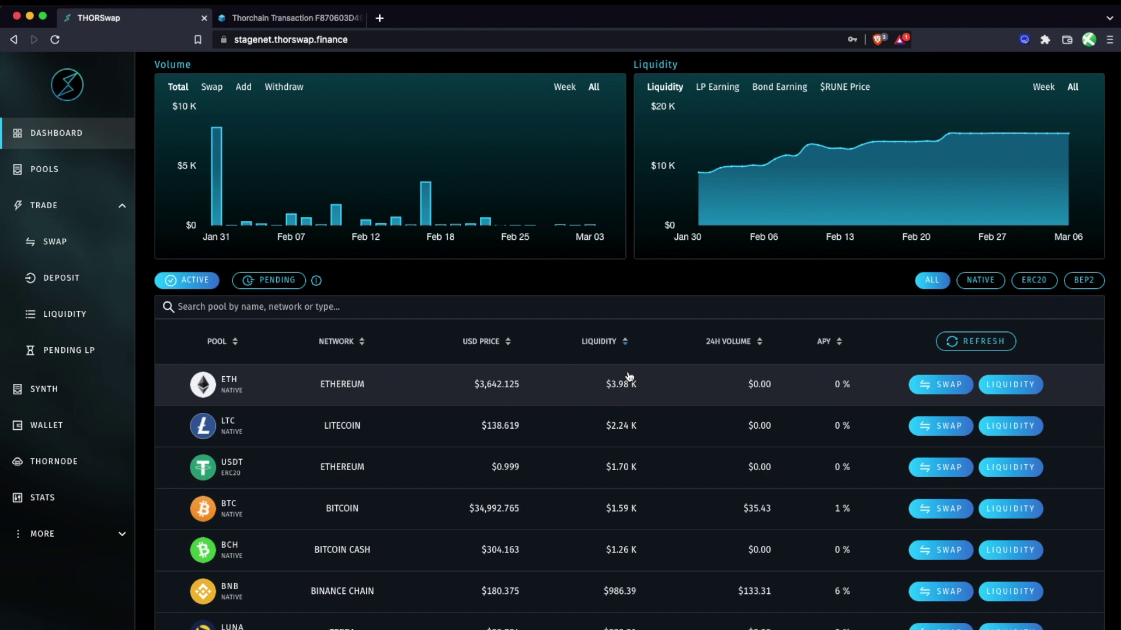
scroll(629, 376, up, 3)
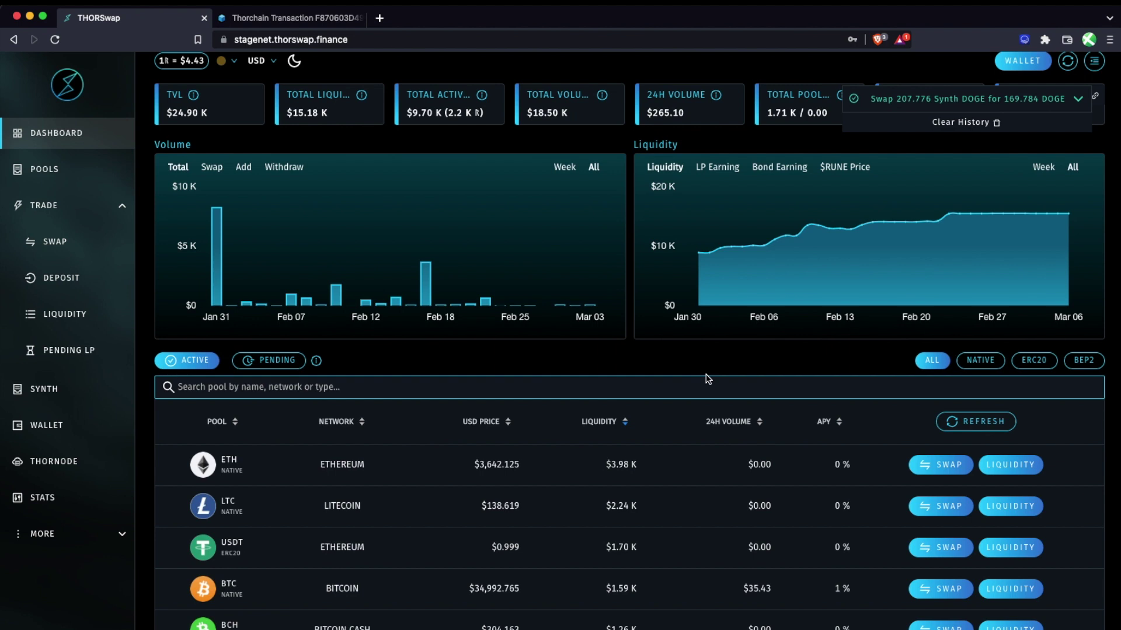
click(590, 422)
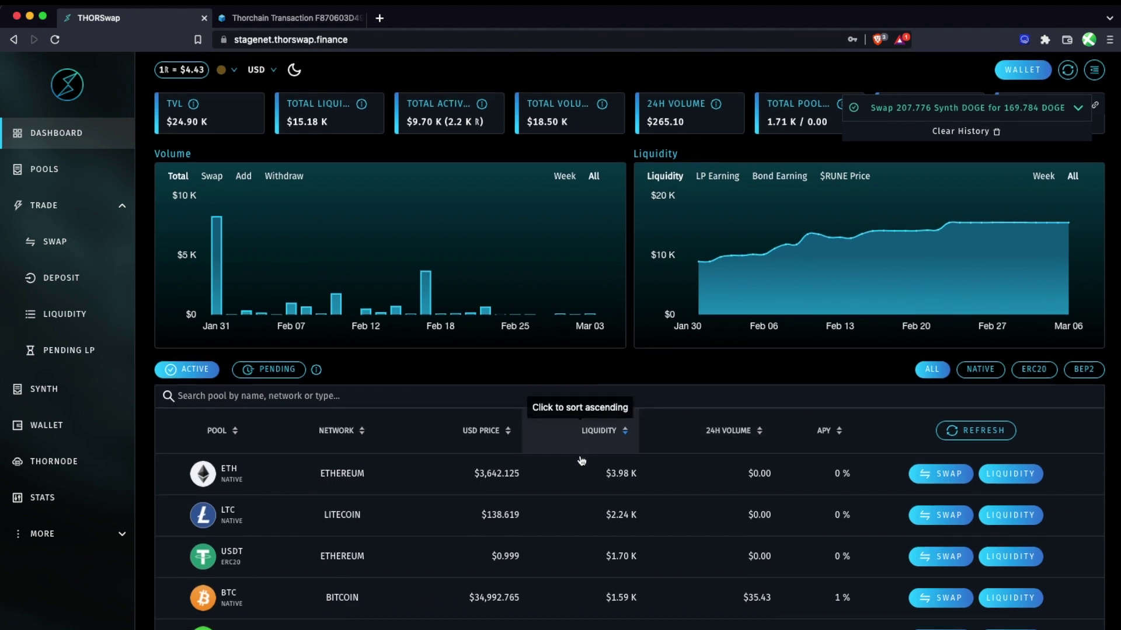
scroll(582, 461, up, 1)
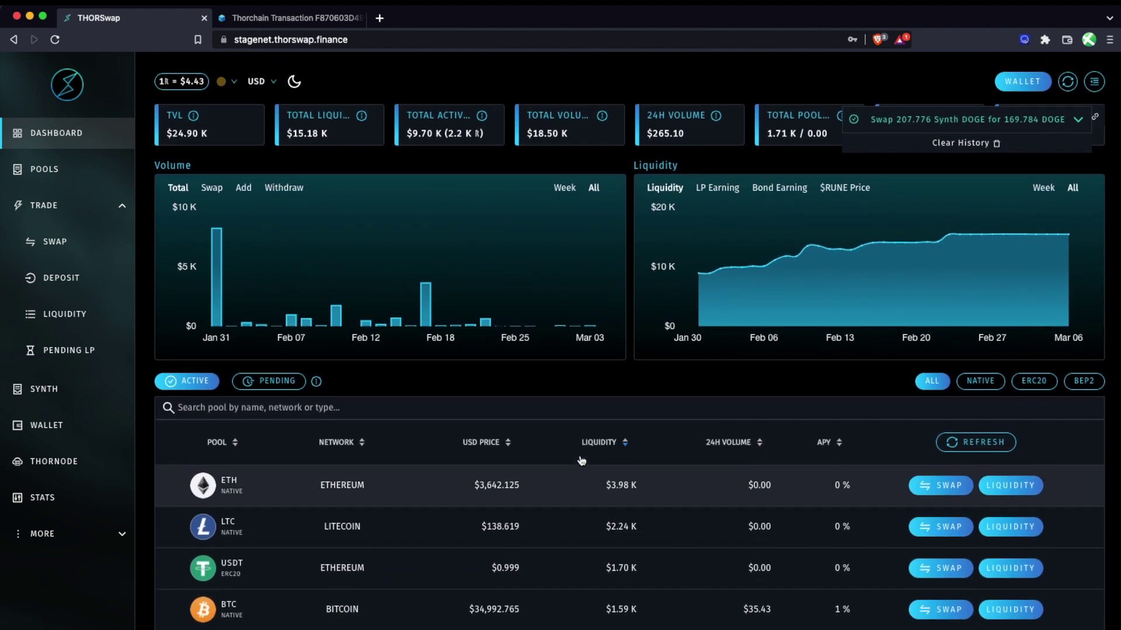